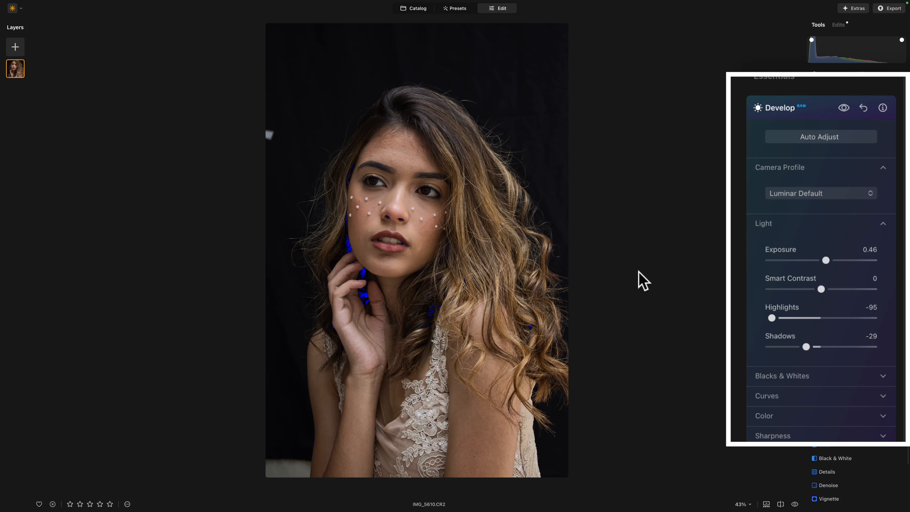
Try lowering Exposure to -2.39, toggle the clipping warnings off and on, and undo the exposure change.
drag(823, 259, 797, 267)
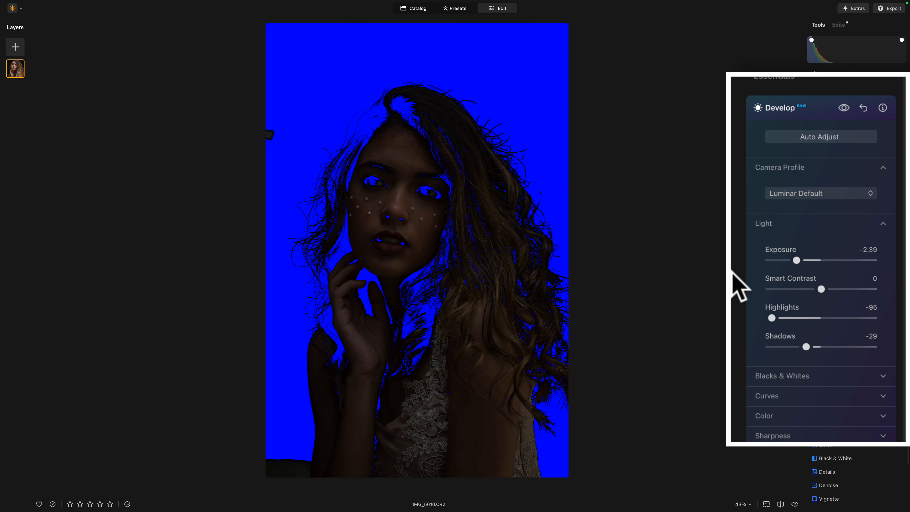
key(j)
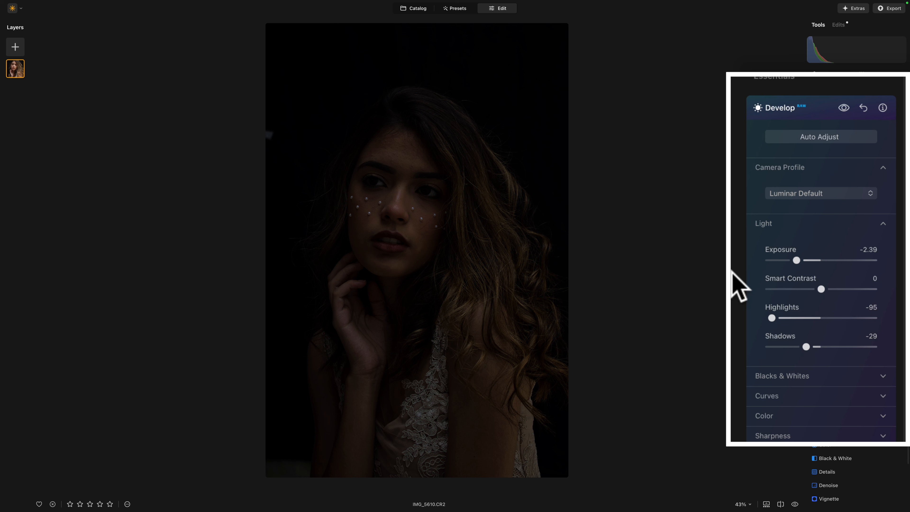
key(j)
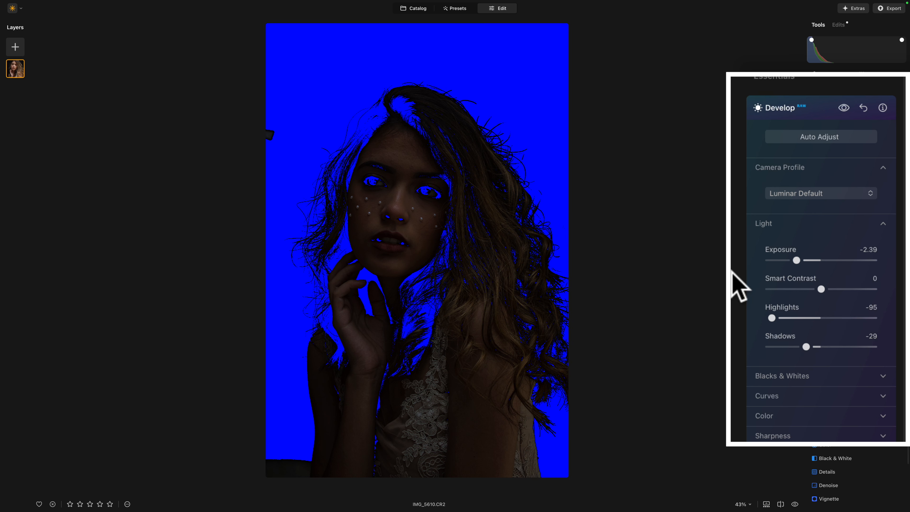
key(super+z)
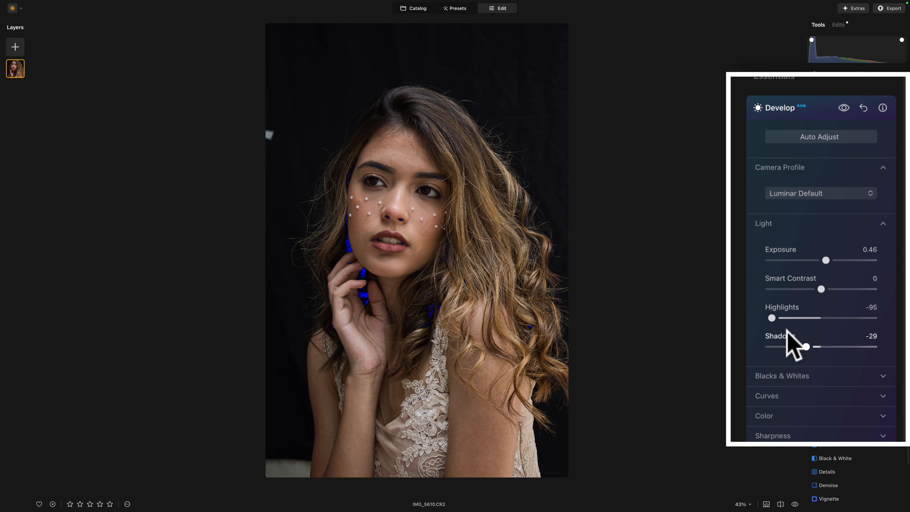
Set Shadows to -36 and Highlights to -49 in the Develop Light adjustments.
drag(806, 347, 802, 346)
drag(771, 318, 796, 318)
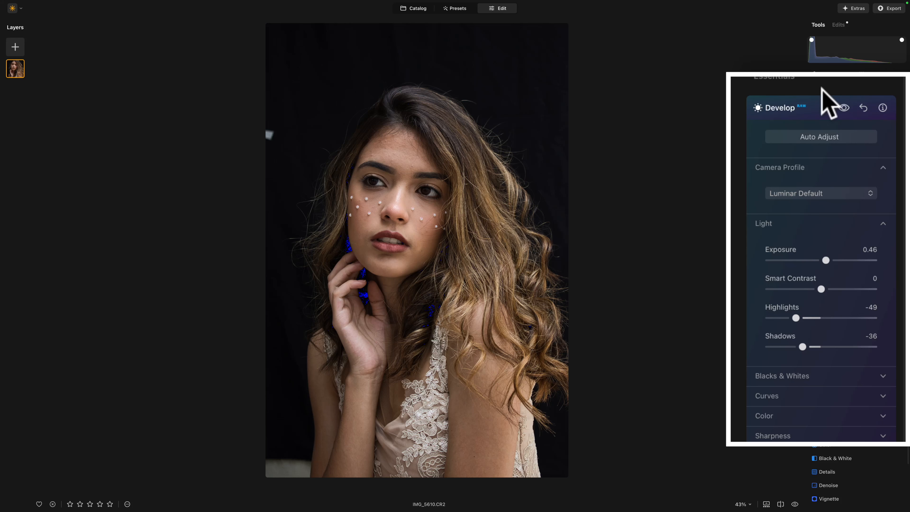
Try raising Exposure to reveal highlight clipping, undo it, and compare the photo with its unedited original.
drag(826, 260, 845, 262)
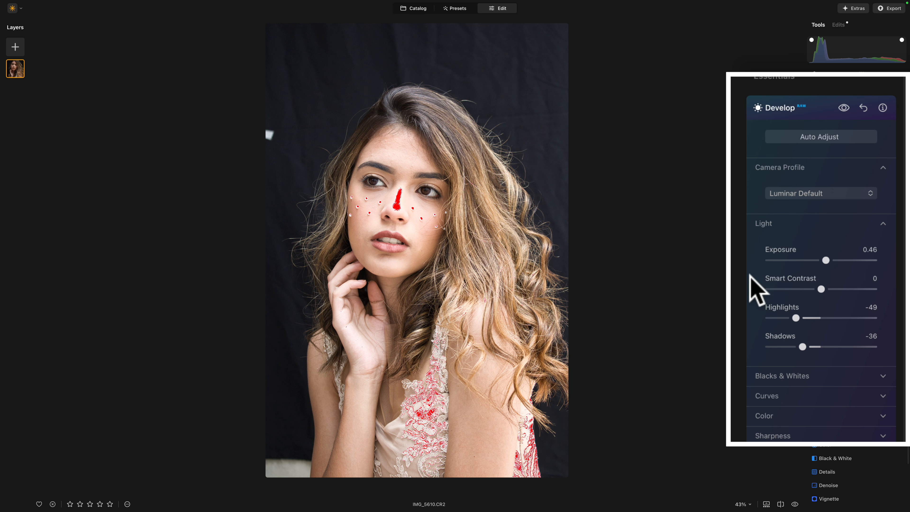
key(super+z)
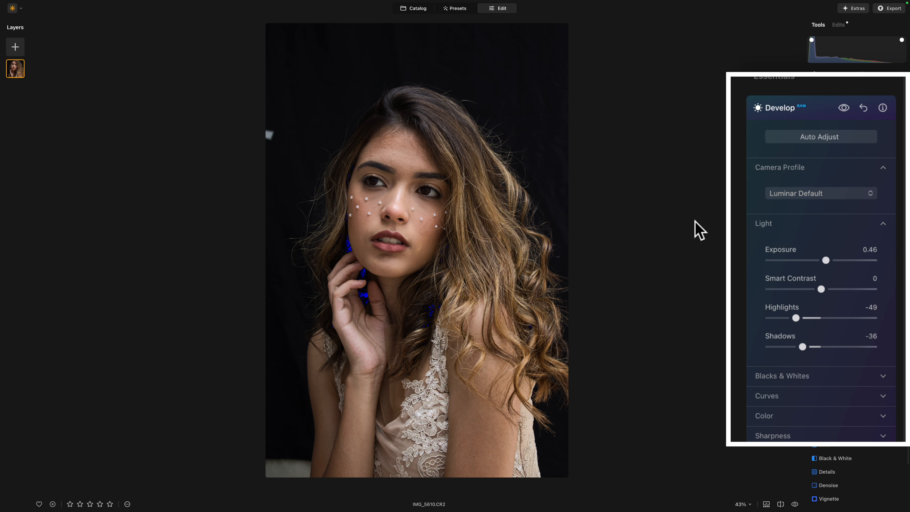
key(backslash)
key(backslash)
key(backslash)
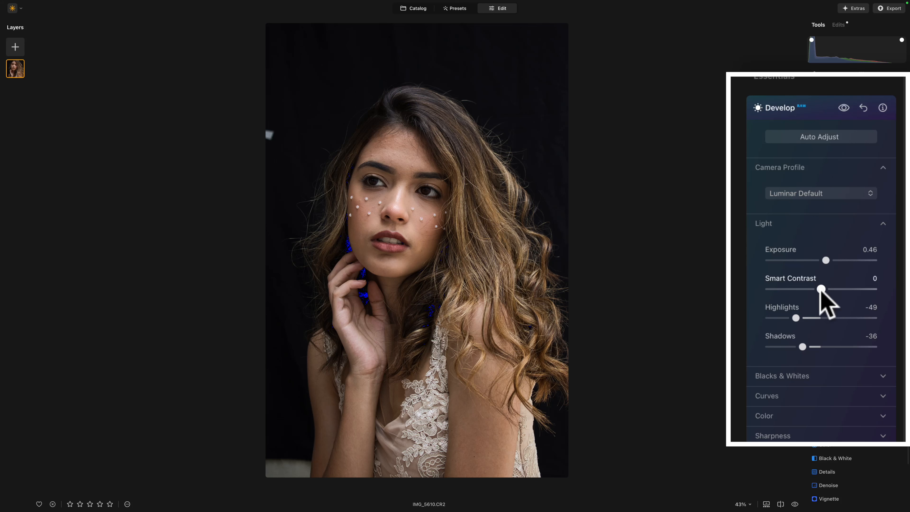
Set Smart Contrast to 18 and collapse the Light adjustments.
drag(820, 288, 830, 289)
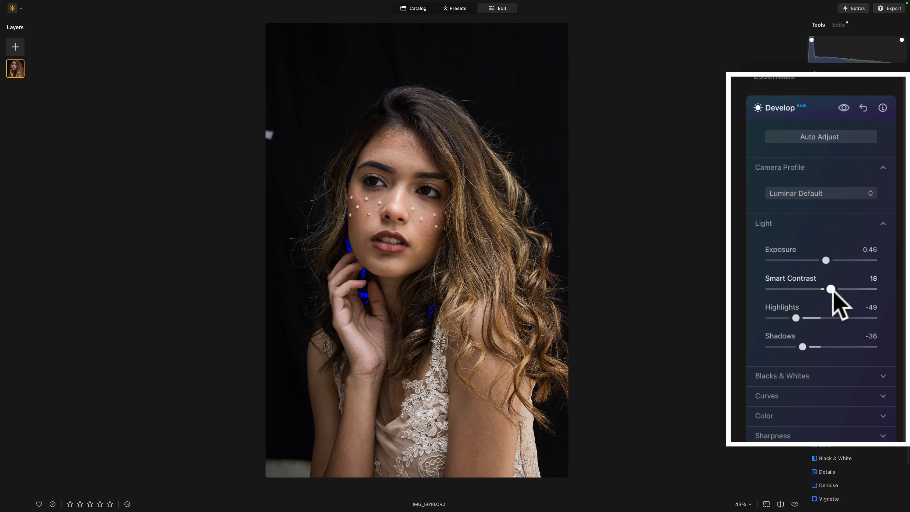
click(799, 224)
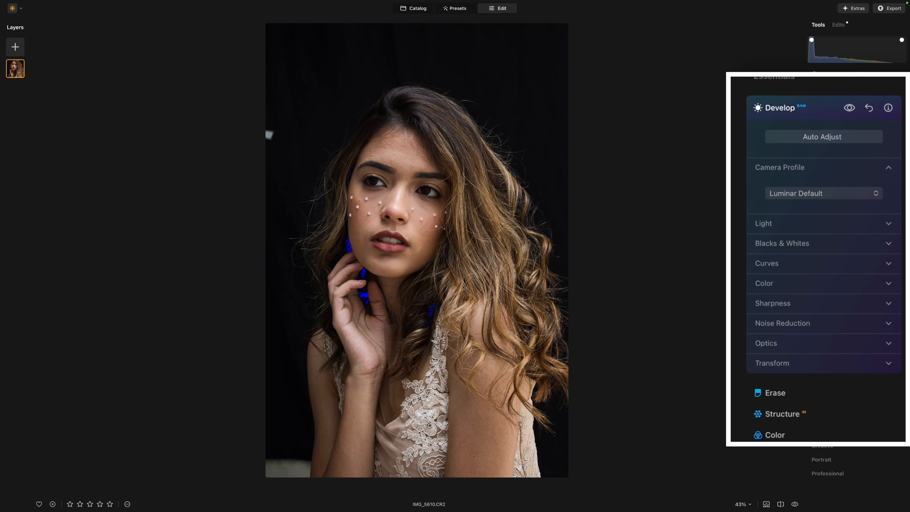
Preview camera profiles from Adobe Standard v2 to Camera Standard v2, and return to Luminar Default.
click(802, 193)
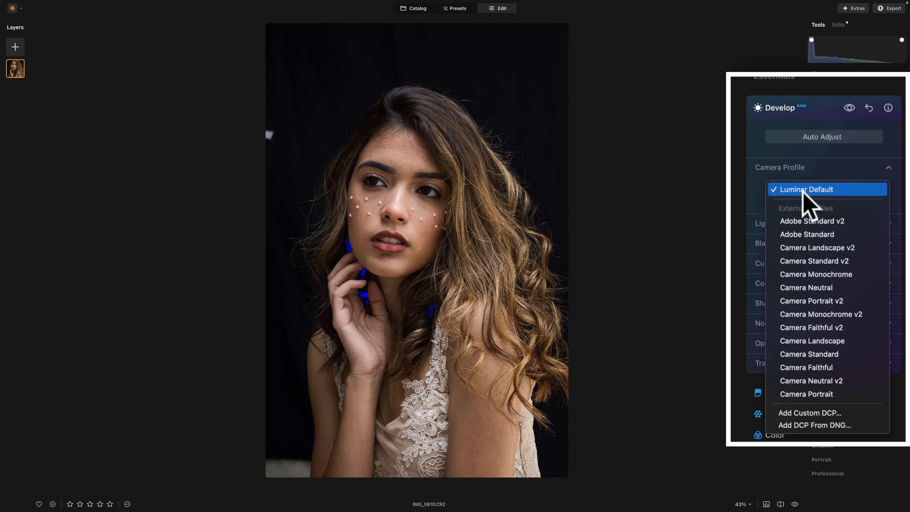
key(Down)
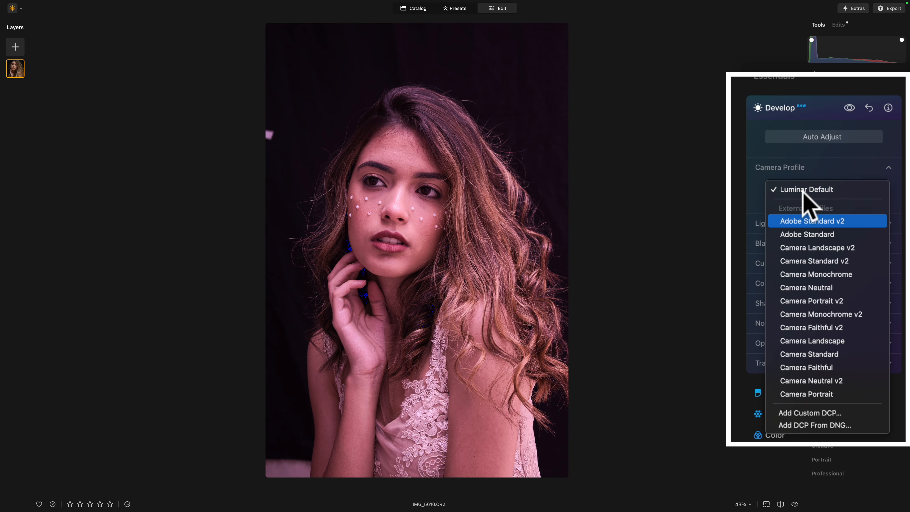
key(Down)
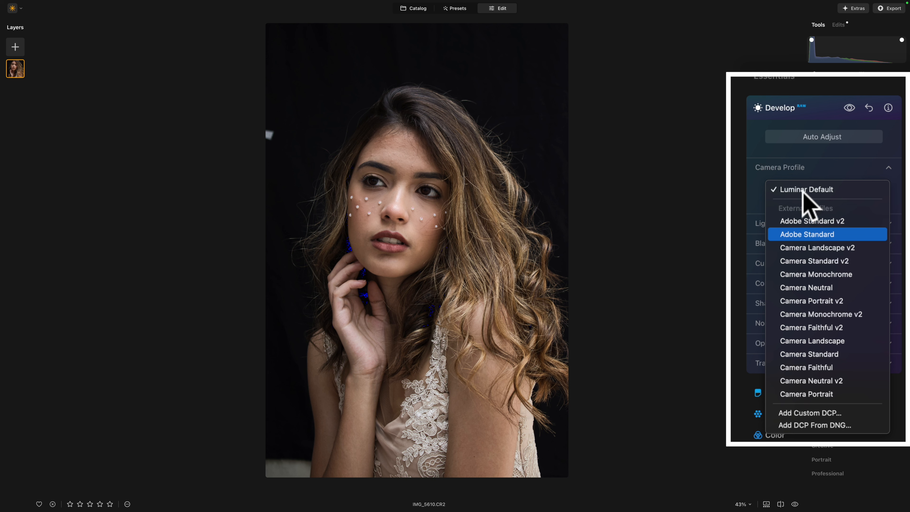
key(Down)
key(Down)
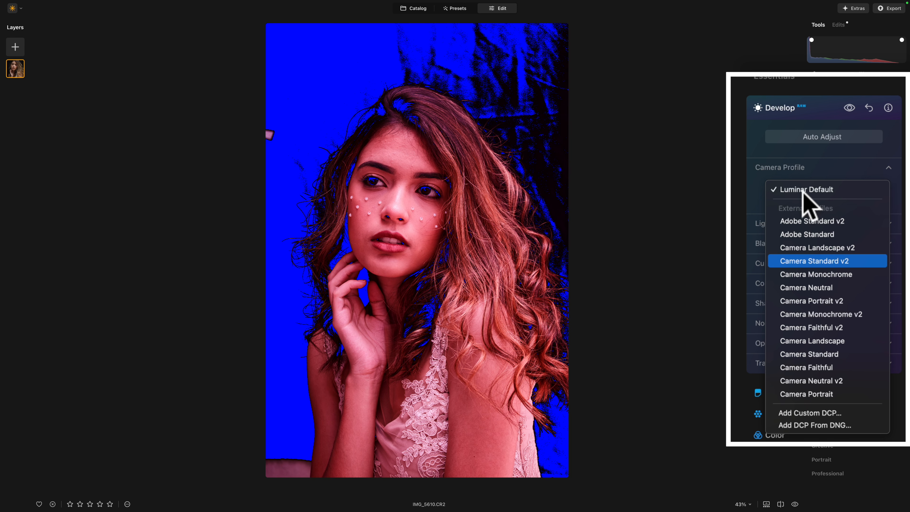
key(Up)
key(Up)
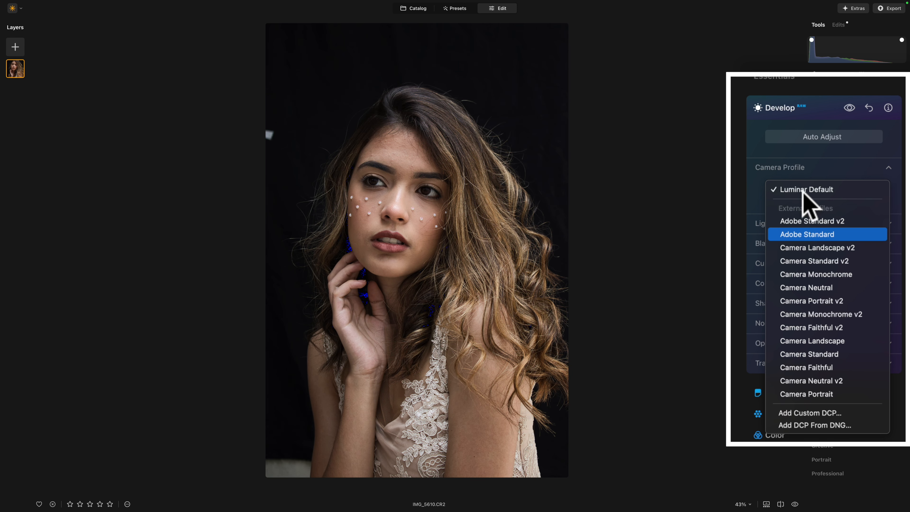
click(812, 189)
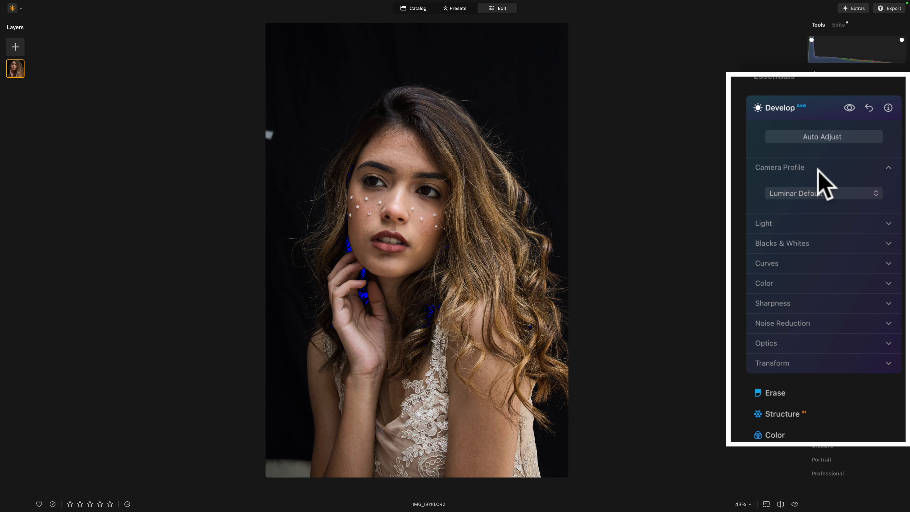
Preview the external camera profiles without clipping warnings, apply Camera Portrait, and close the Develop tool.
click(821, 192)
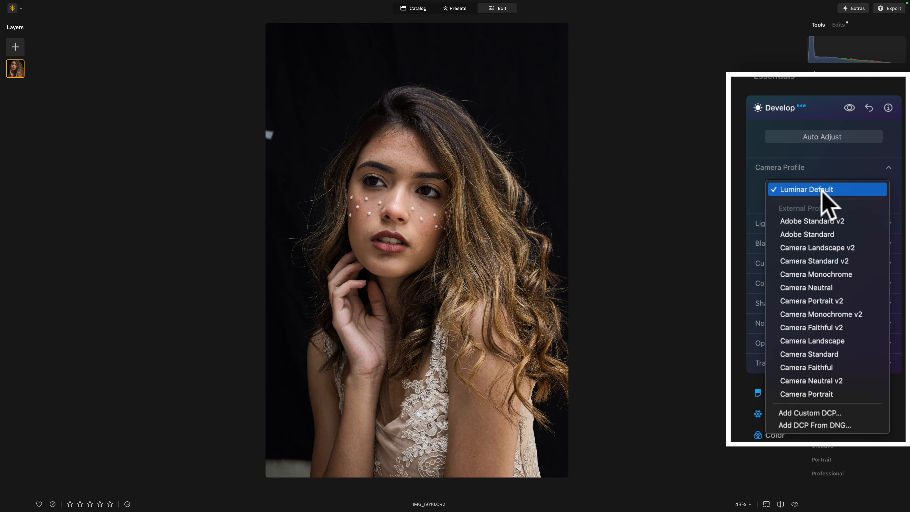
key(Down)
key(Down)
key(Down)
key(Down)
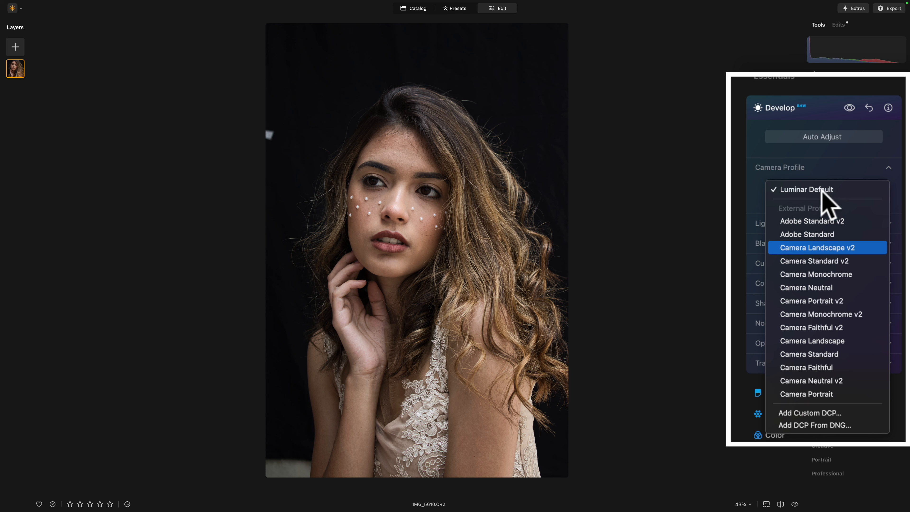
key(Down)
key(Down)
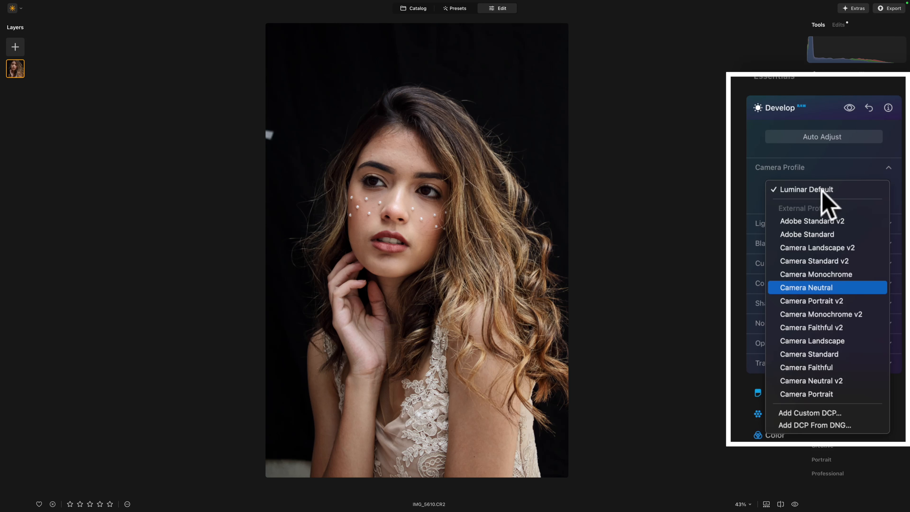
key(Down)
key(Down)
key(Down)
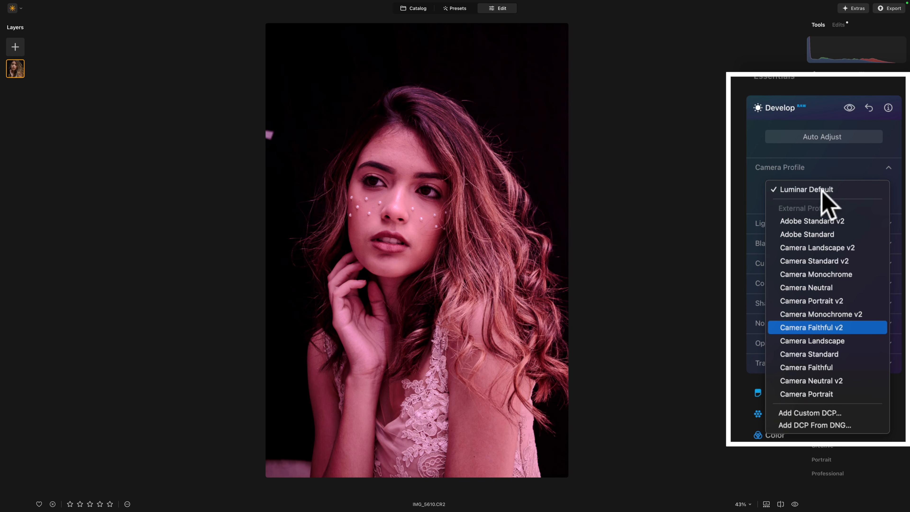
key(Down)
key(Down)
key(Down)
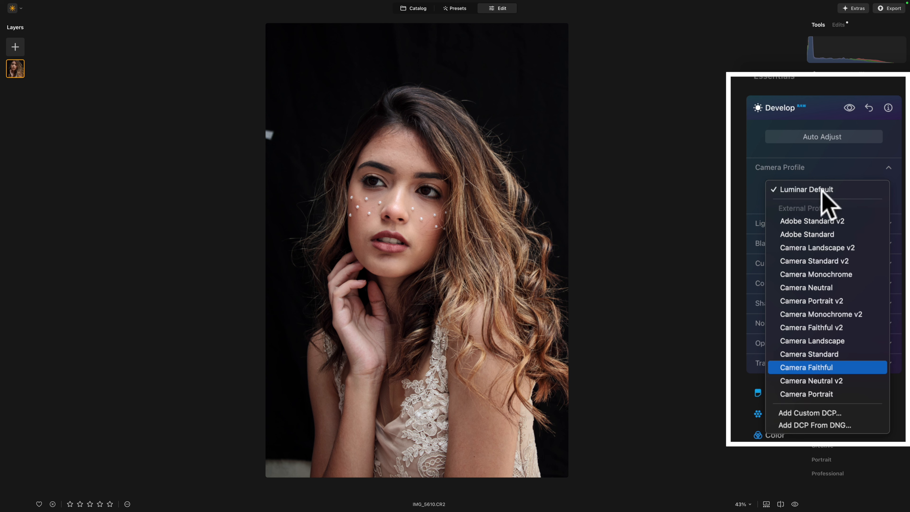
key(Up)
key(Down)
key(Down)
key(Down)
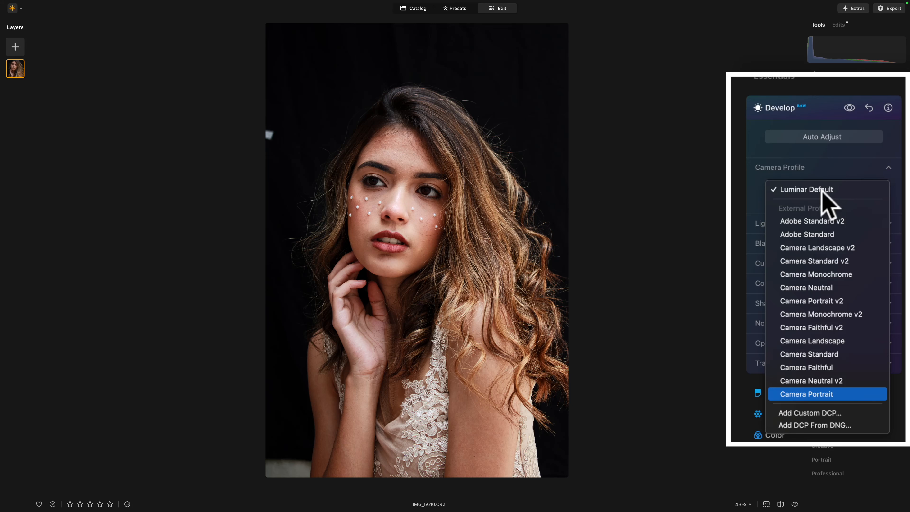
click(820, 394)
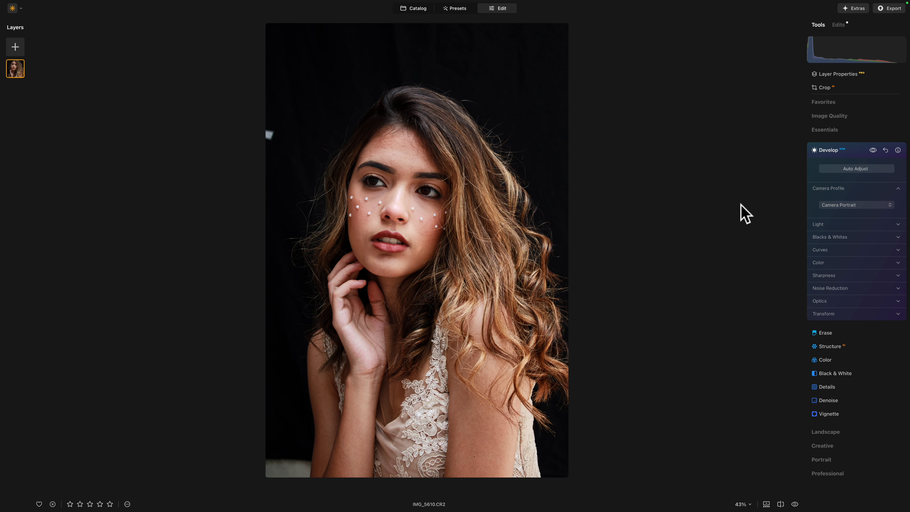
click(824, 150)
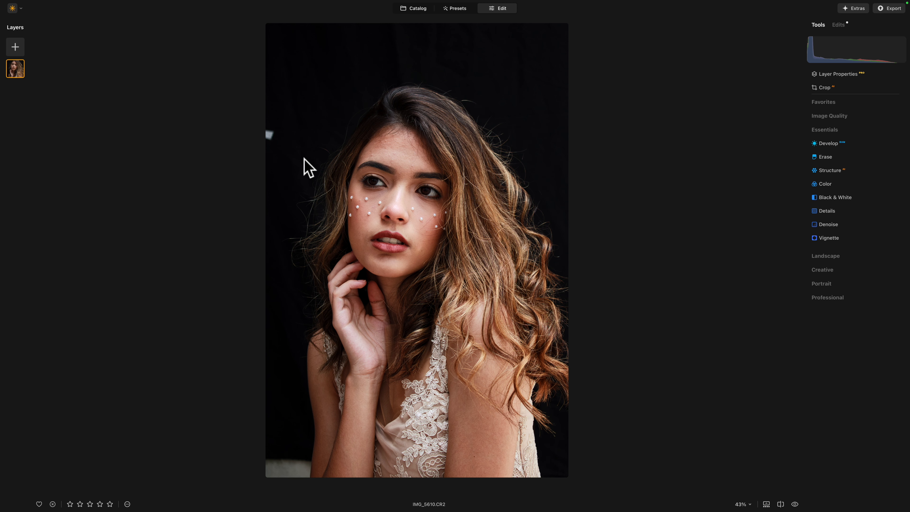
Erase the light patch at the upper left edge of the photo's dark background using a size 20 brush.
click(271, 137)
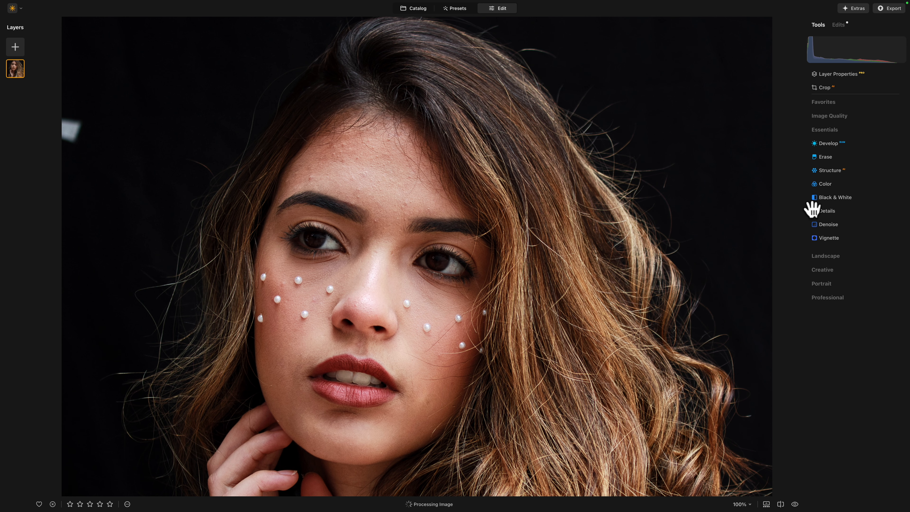
click(823, 157)
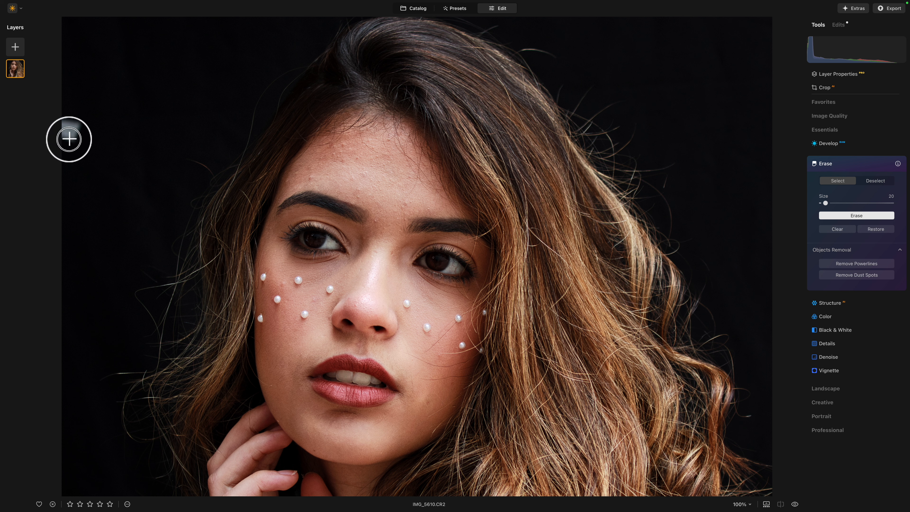
mouse_move(69, 139)
mouse_down()
mouse_move(61, 126)
mouse_move(75, 126)
mouse_move(71, 134)
mouse_up()
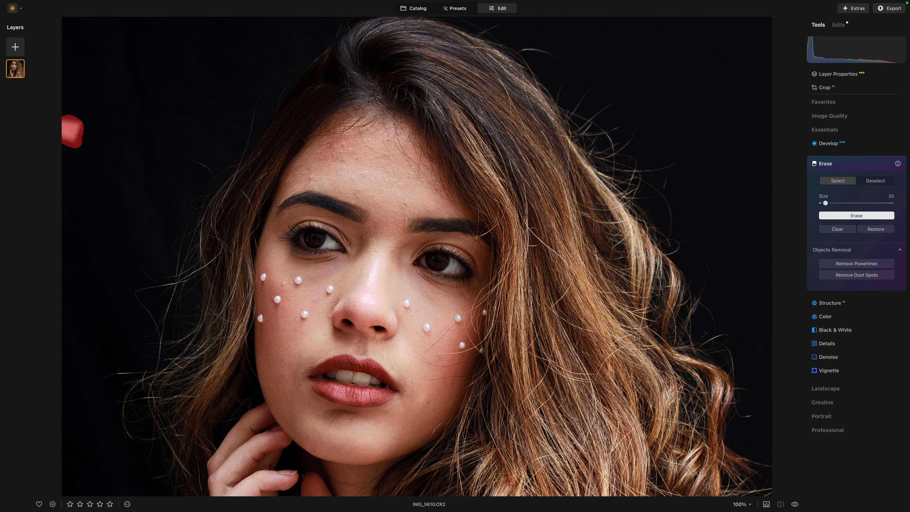
click(836, 215)
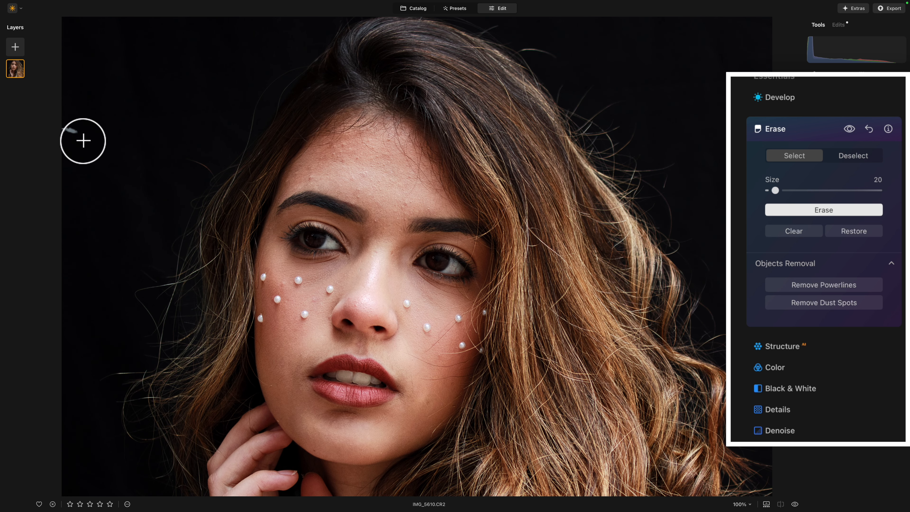
Erase the remaining trace of the light patch, close the Erase tool, and compare the whole portrait with its original.
drag(78, 134, 56, 126)
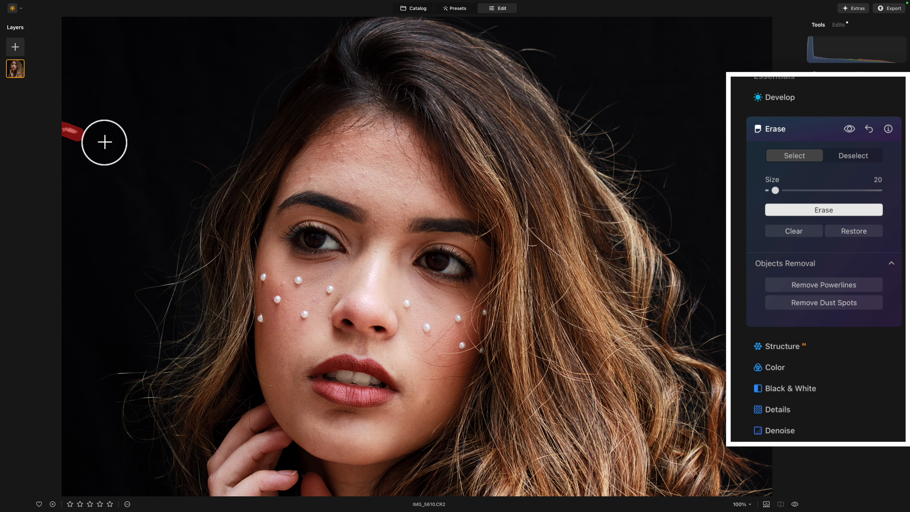
click(794, 211)
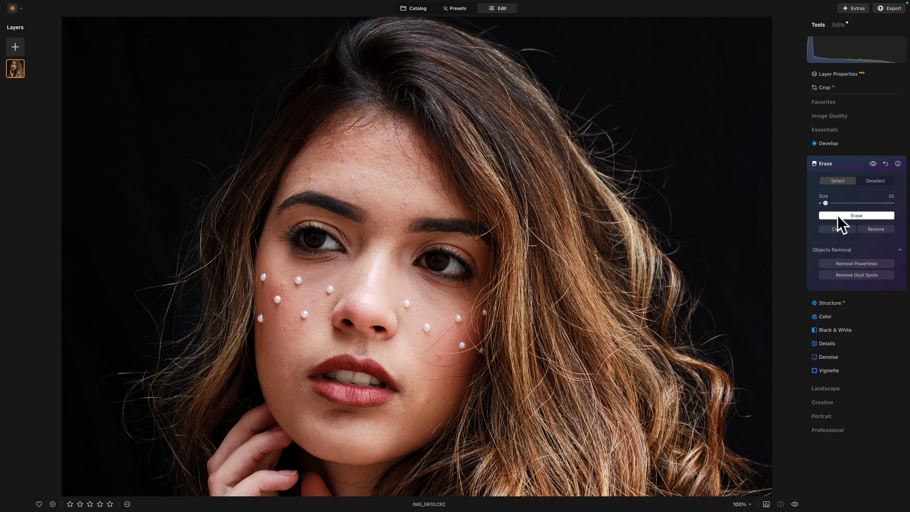
click(834, 163)
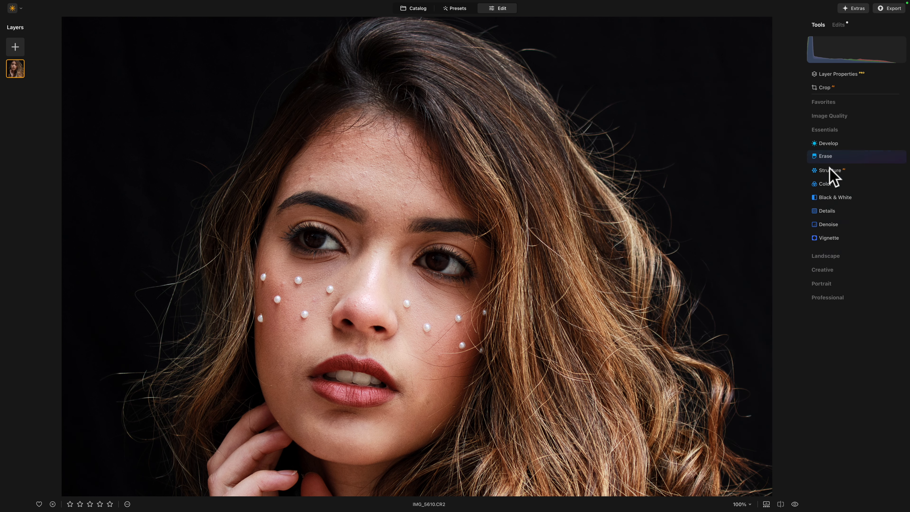
click(412, 177)
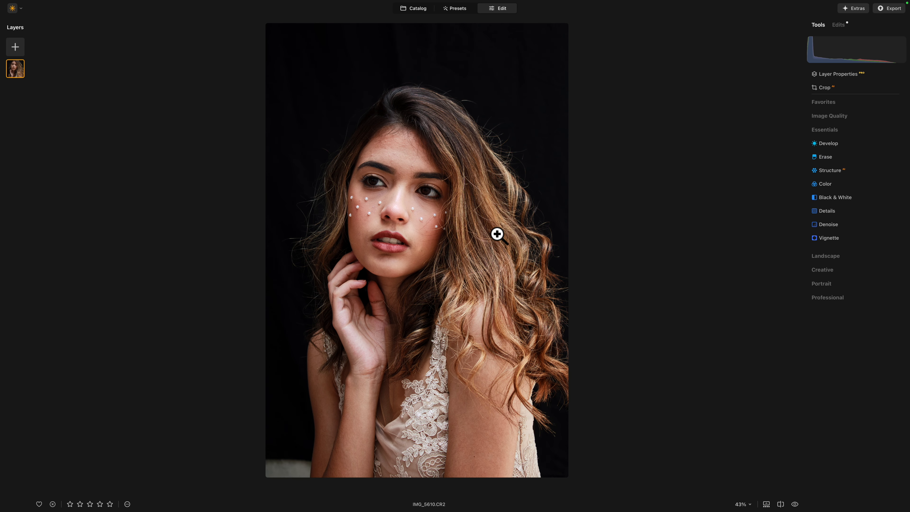
key(backslash)
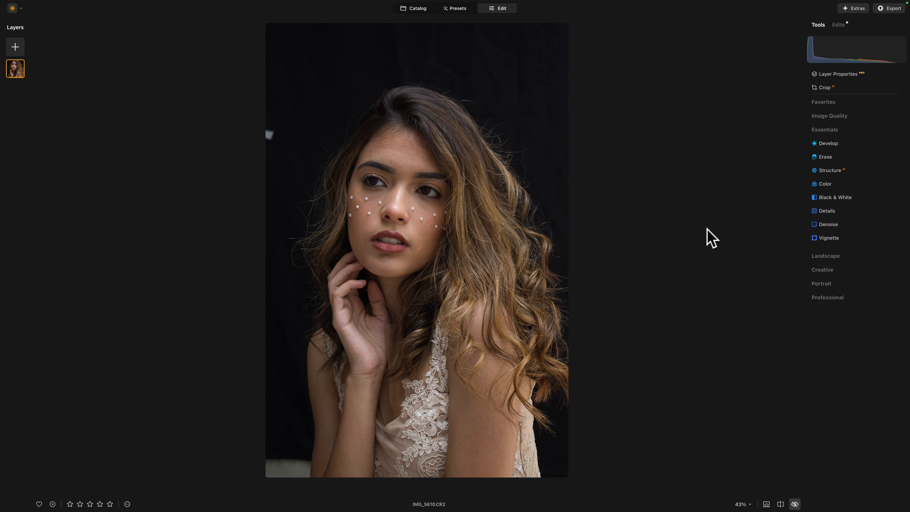
key(backslash)
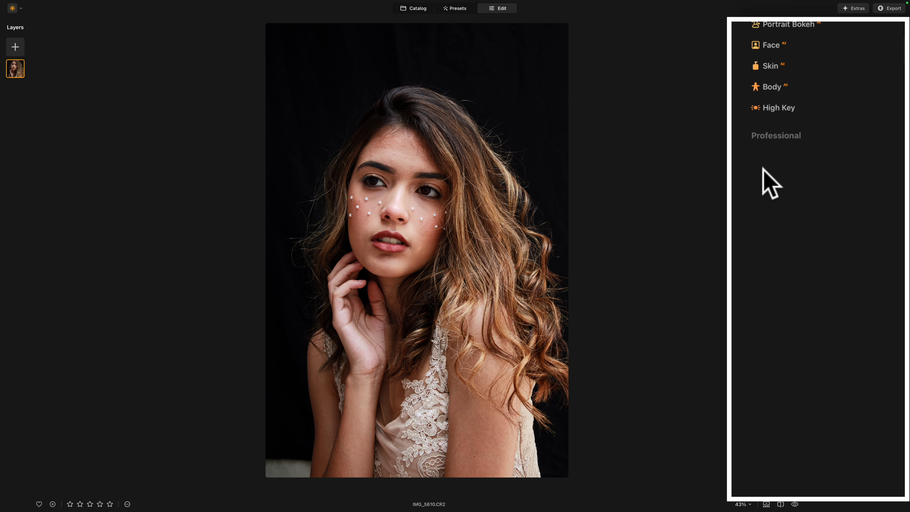
Open the Face tool, set Face Light to 12, and compare the face with and without the tool's effect.
click(770, 45)
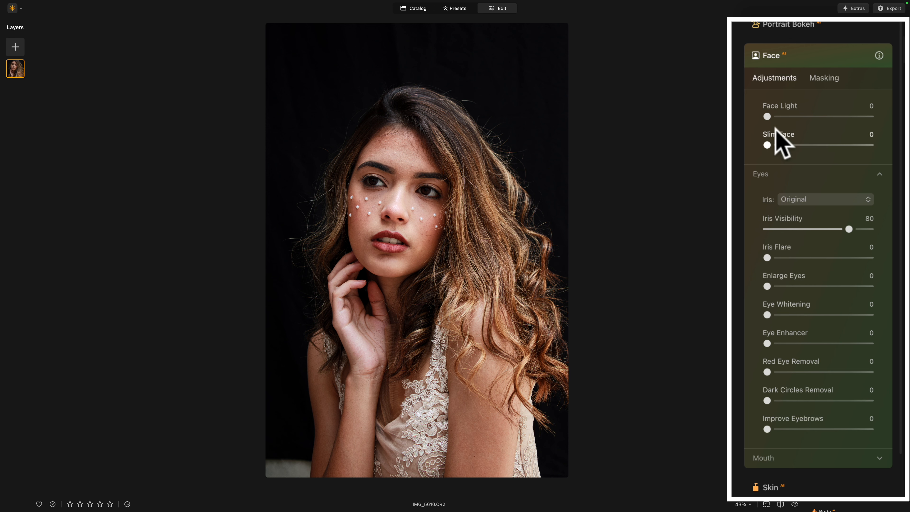
mouse_move(767, 117)
mouse_down()
mouse_move(870, 118)
mouse_move(780, 120)
mouse_up()
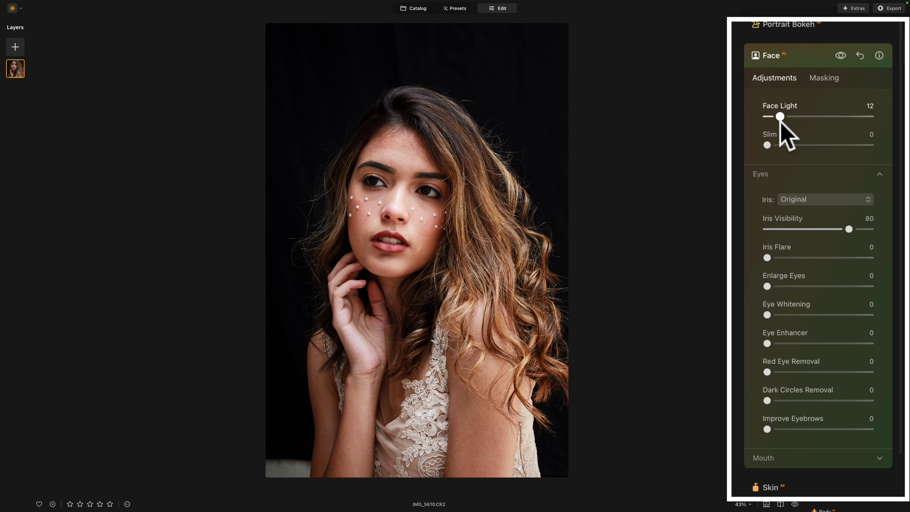
click(840, 56)
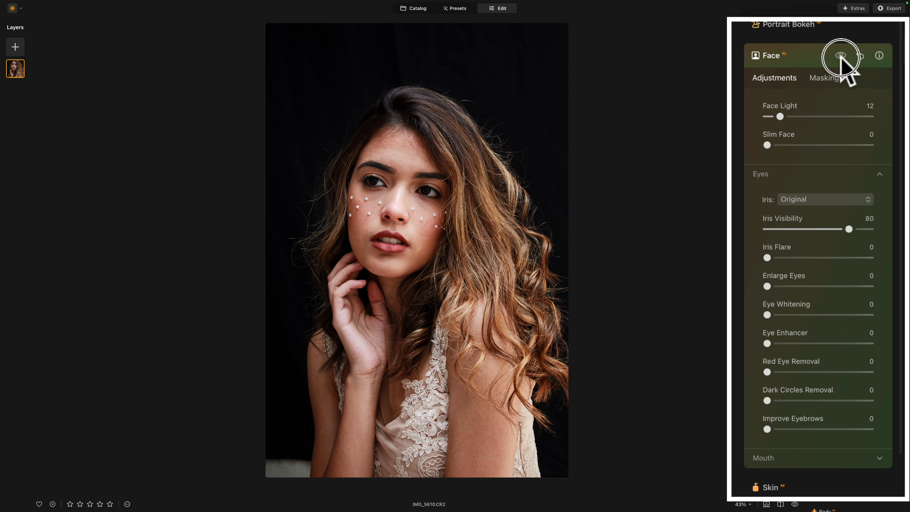
click(840, 56)
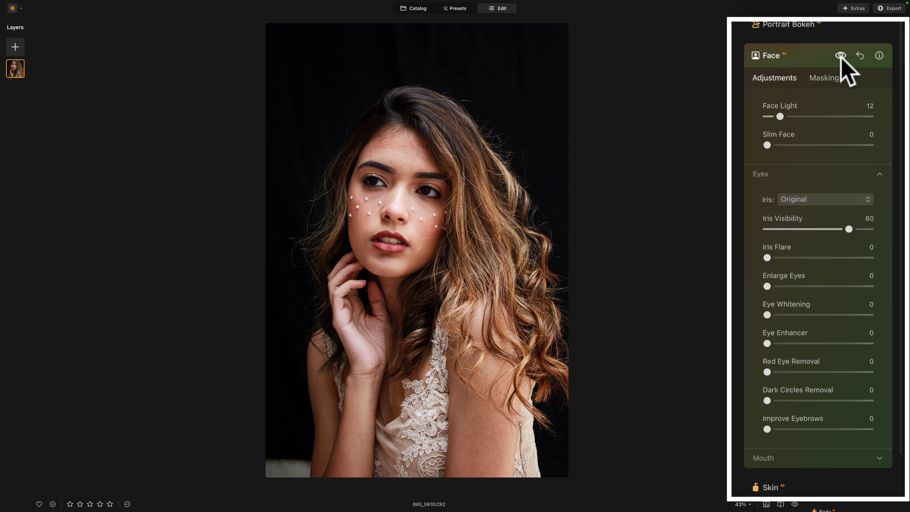
click(398, 197)
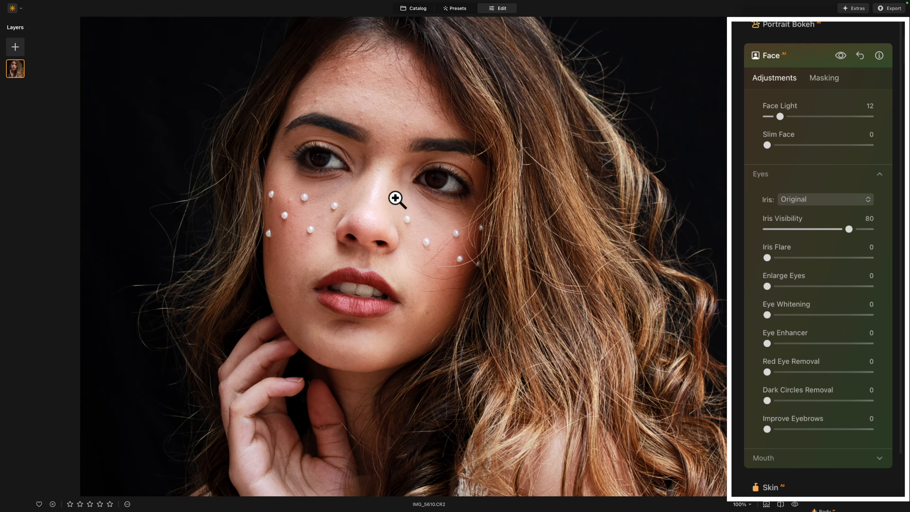
drag(406, 137, 421, 205)
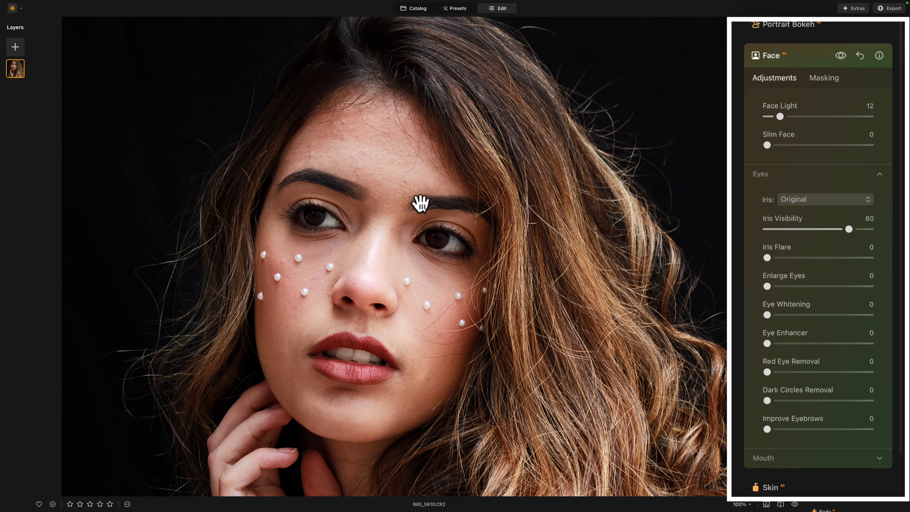
click(841, 55)
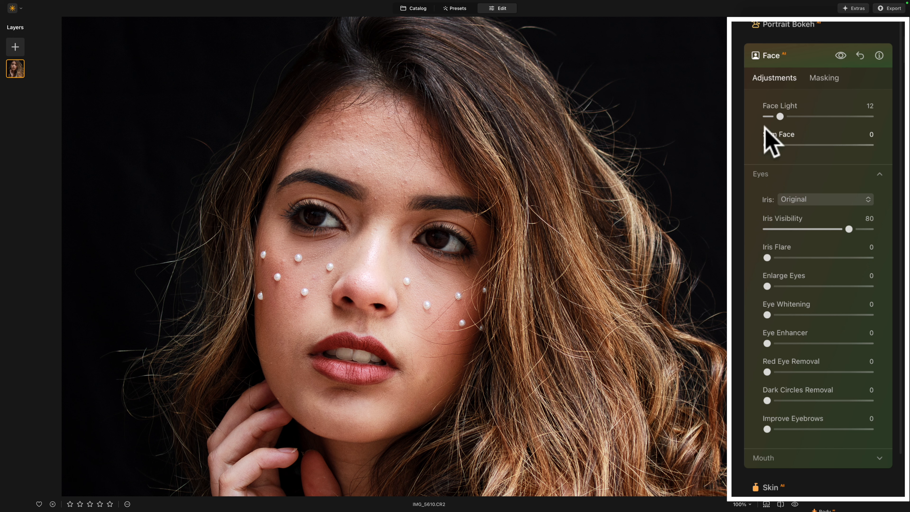
Try Face Light at 49, comparing the face with and without the effect and checking it for clipping.
drag(780, 116, 820, 125)
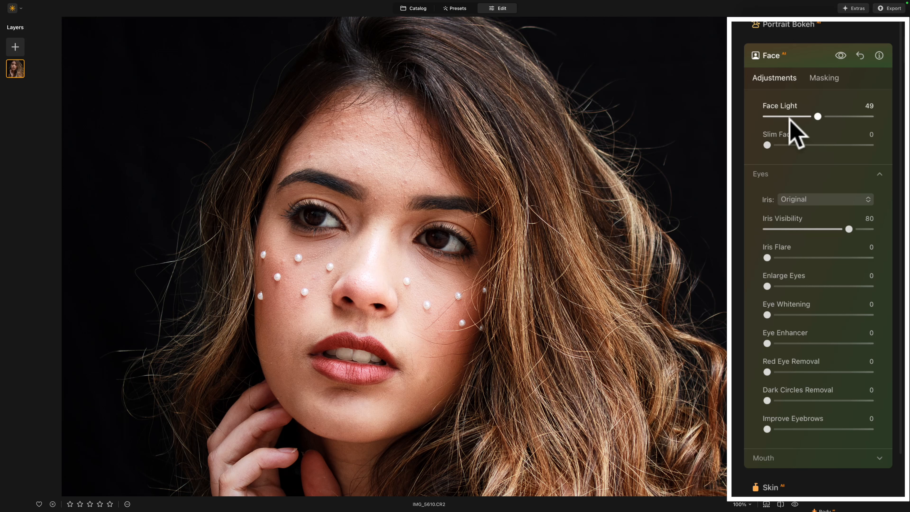
click(840, 56)
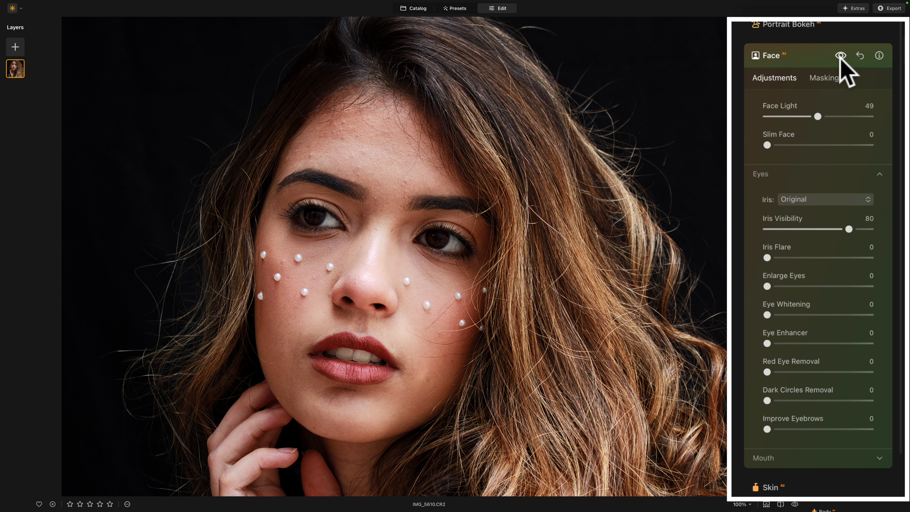
click(840, 56)
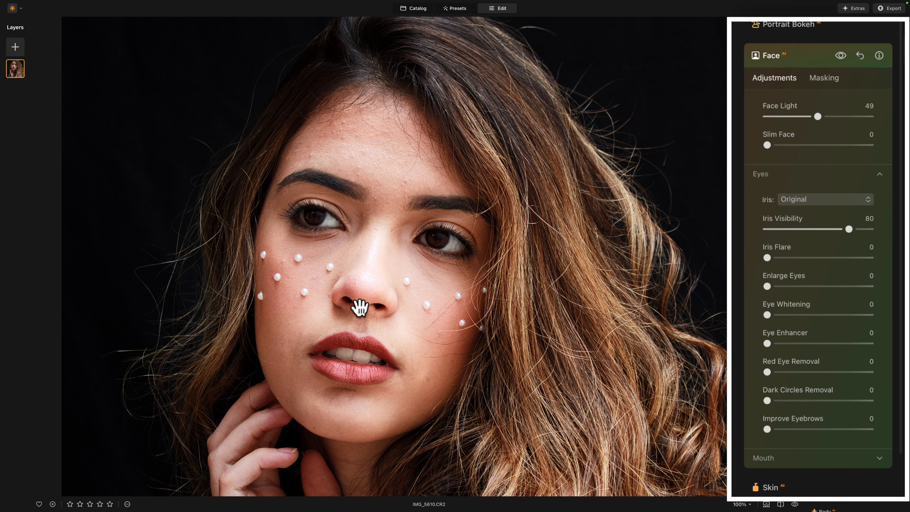
key(j)
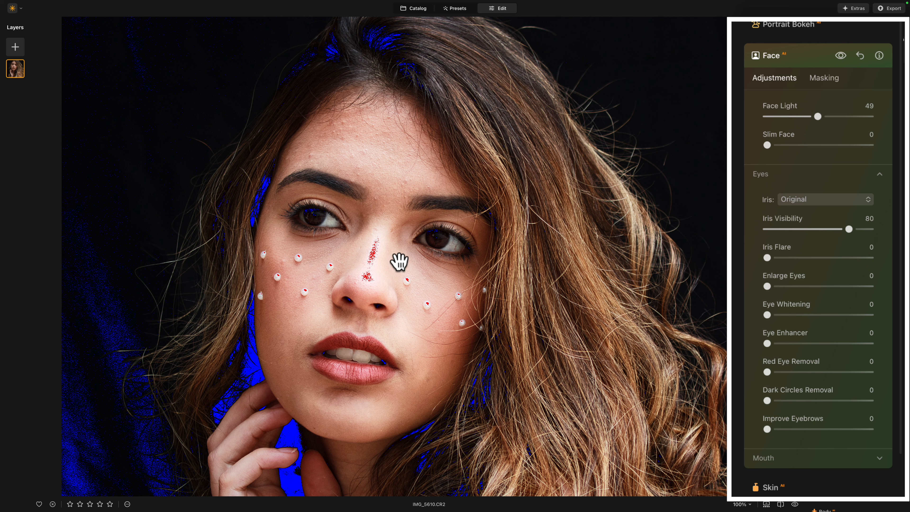
Lower Face Light to 21 and check the nose highlights with the clipping warnings.
click(820, 116)
drag(820, 116, 789, 117)
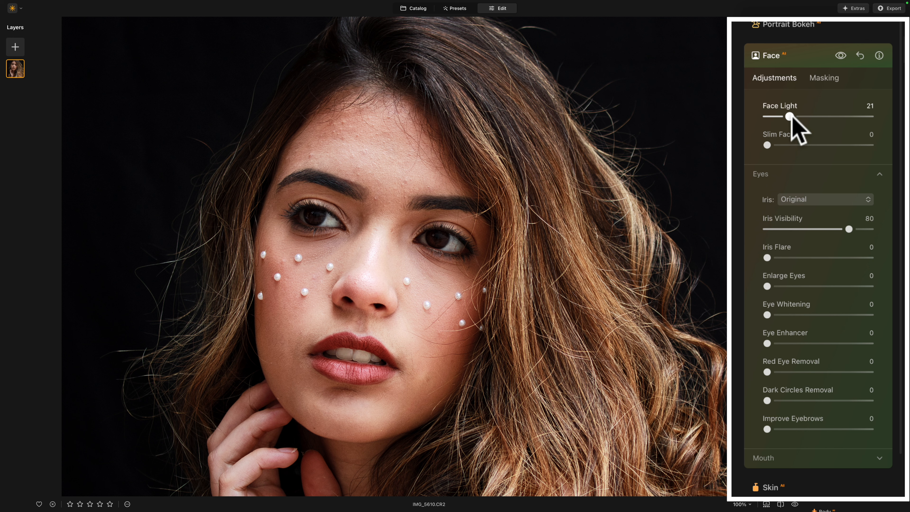
key(j)
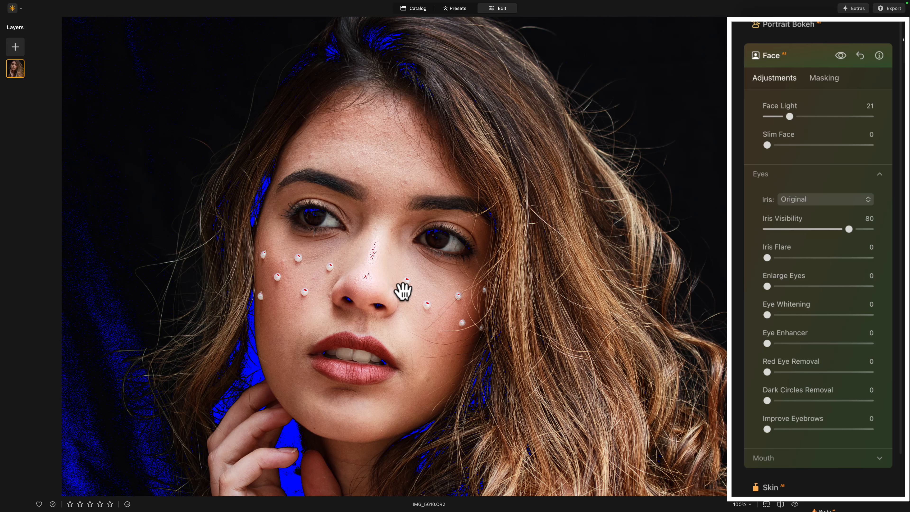
key(j)
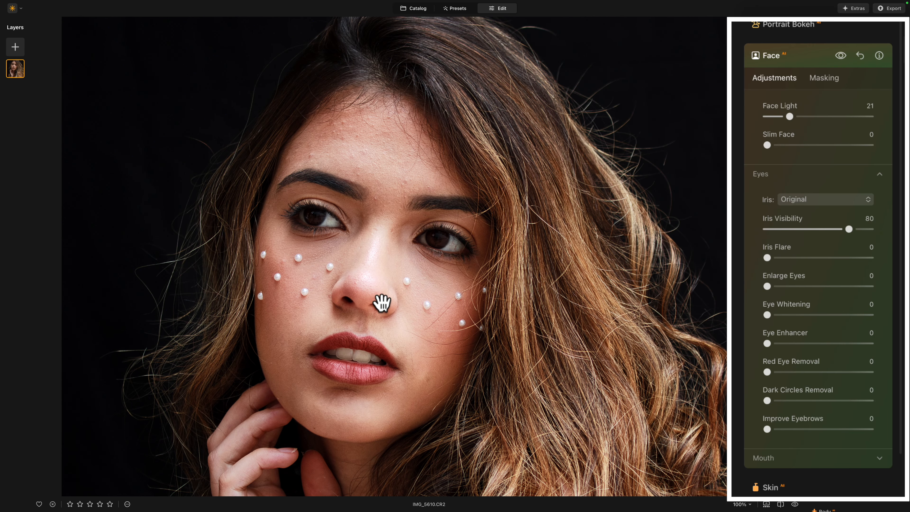
click(368, 276)
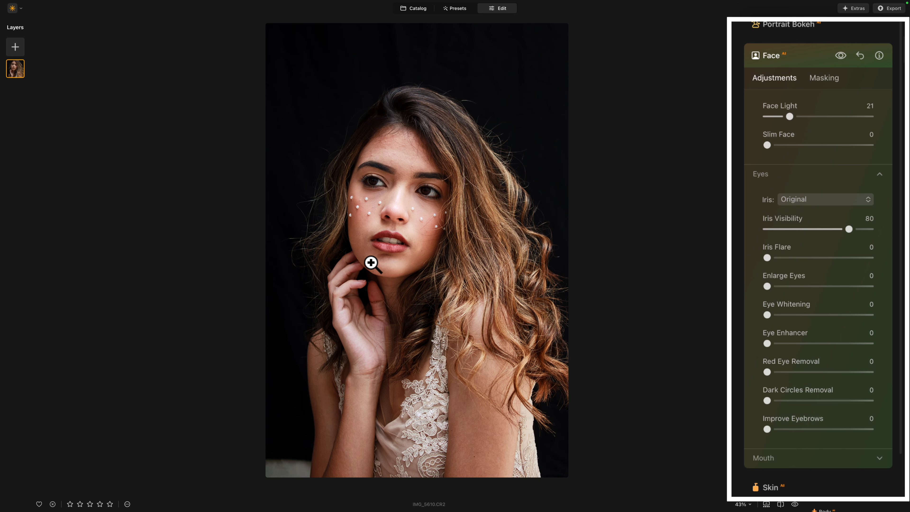
Set Face Light to 49 and compare the close-up face with and without the Face tool's effect.
click(400, 205)
drag(404, 179, 412, 245)
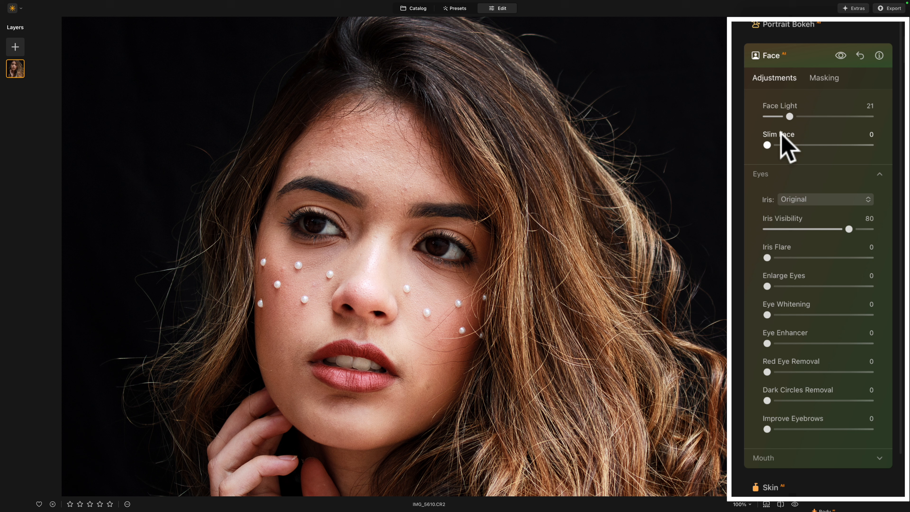
drag(790, 116, 818, 119)
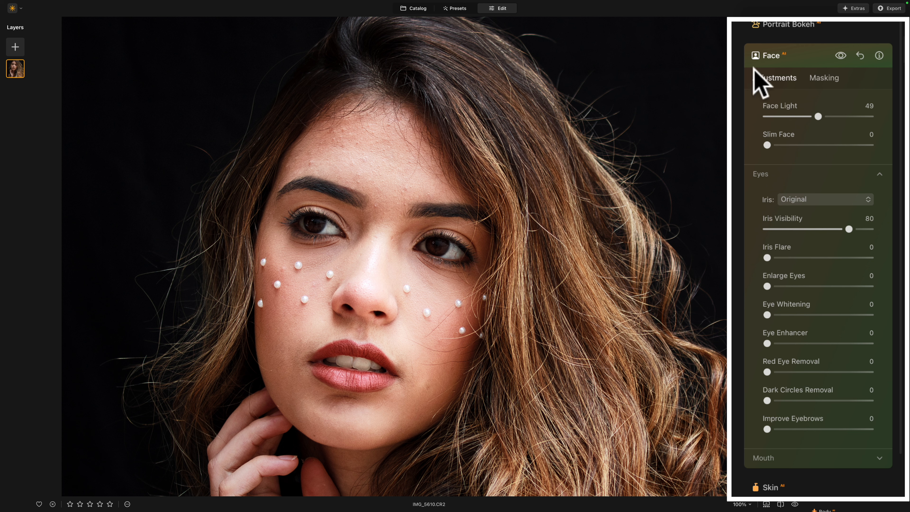
click(840, 55)
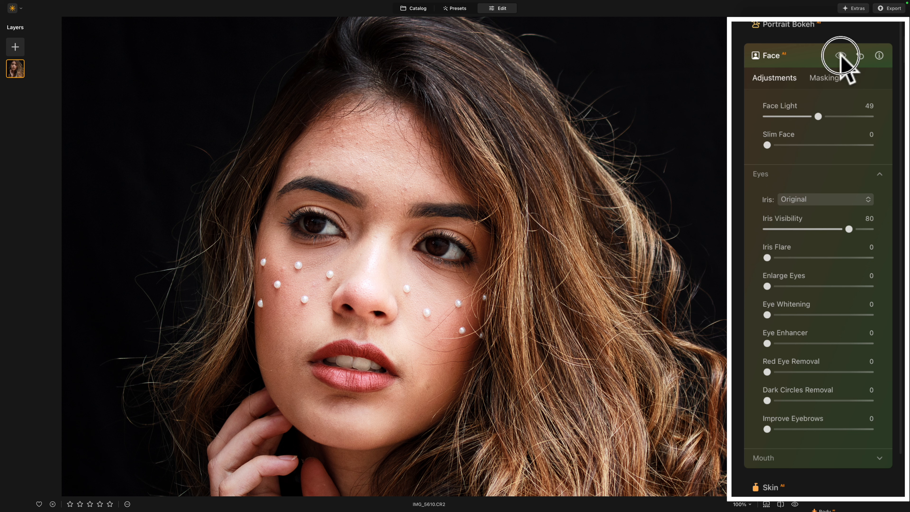
click(840, 55)
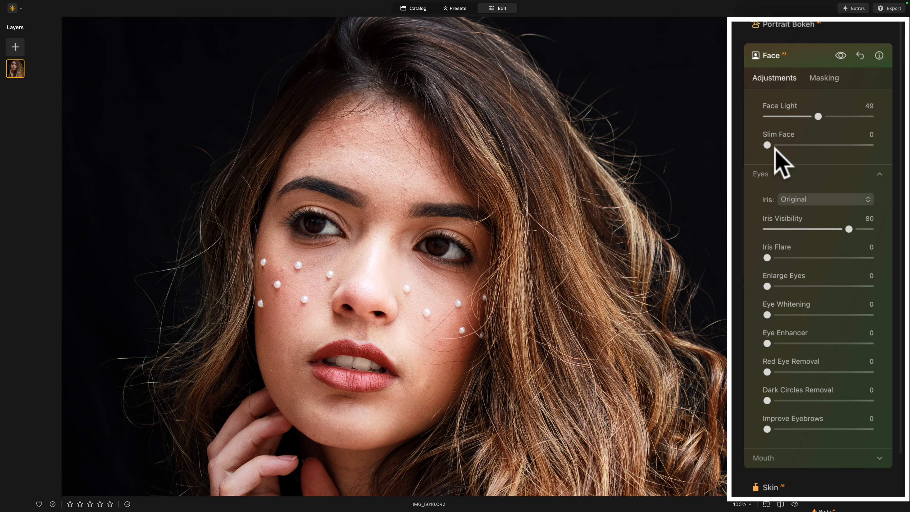
Try Slim Face at 86 and return it to 0.
drag(768, 145, 854, 145)
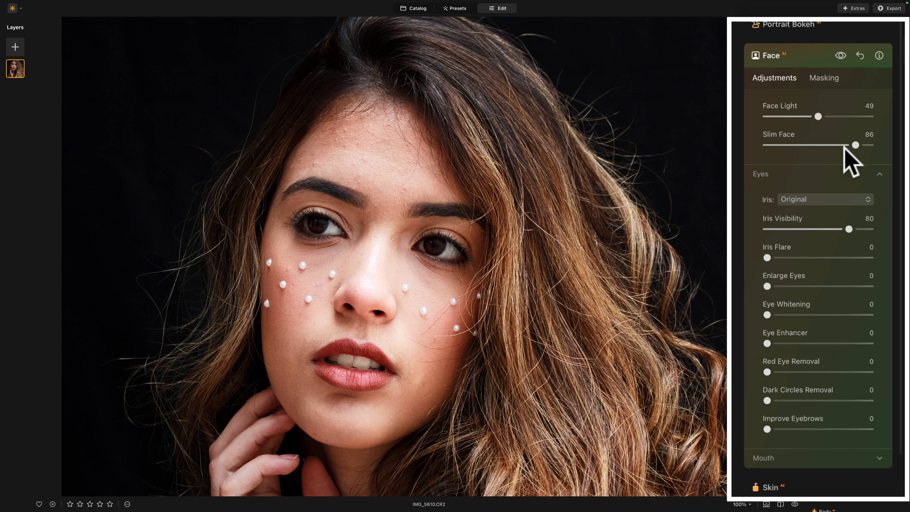
drag(854, 145, 757, 145)
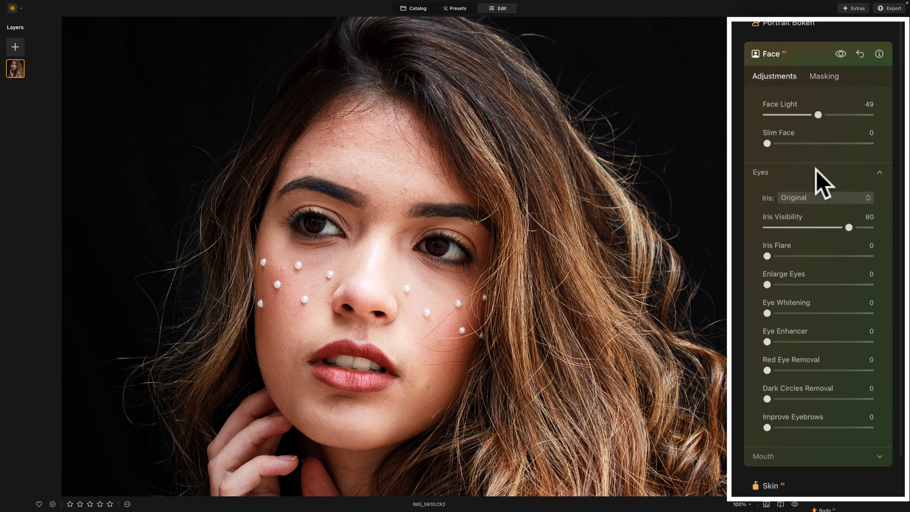
Set the eyes' Iris Flare to 89 and Eye Whitening to 34.
scroll(814, 177, down, 2)
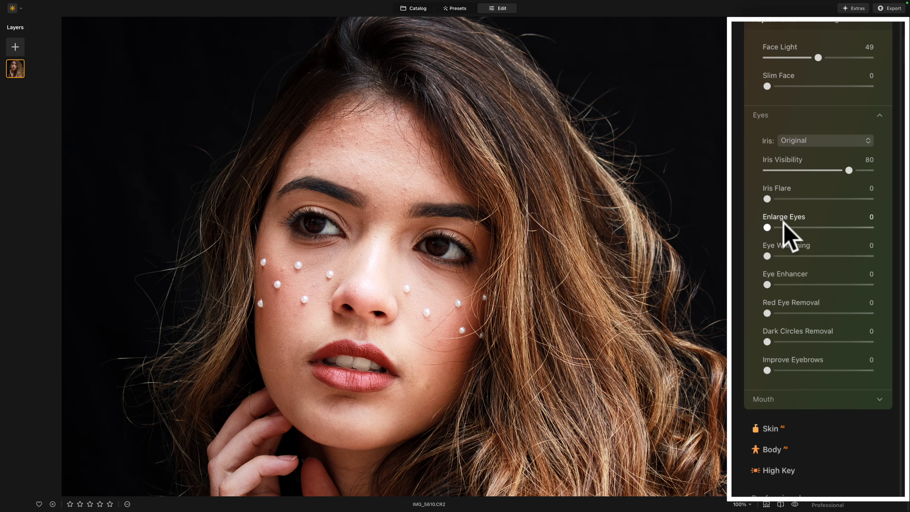
drag(767, 199, 860, 199)
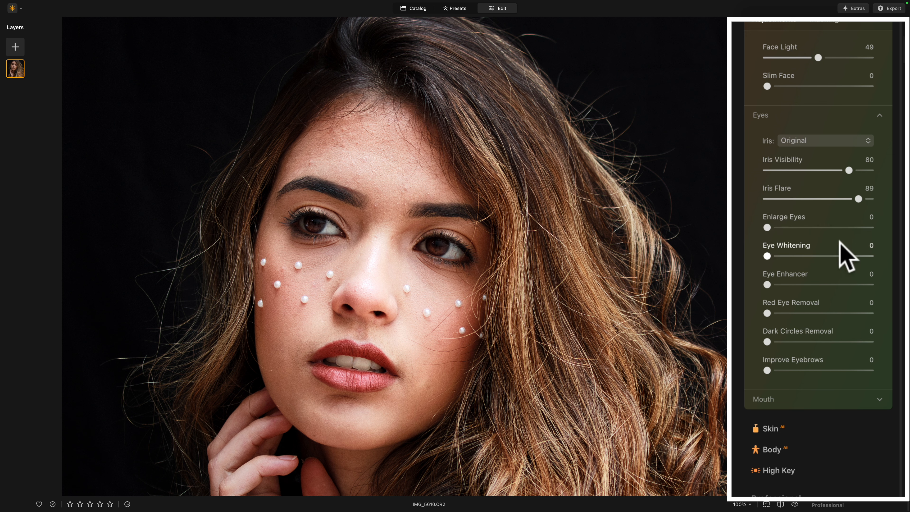
click(766, 256)
drag(767, 255, 805, 257)
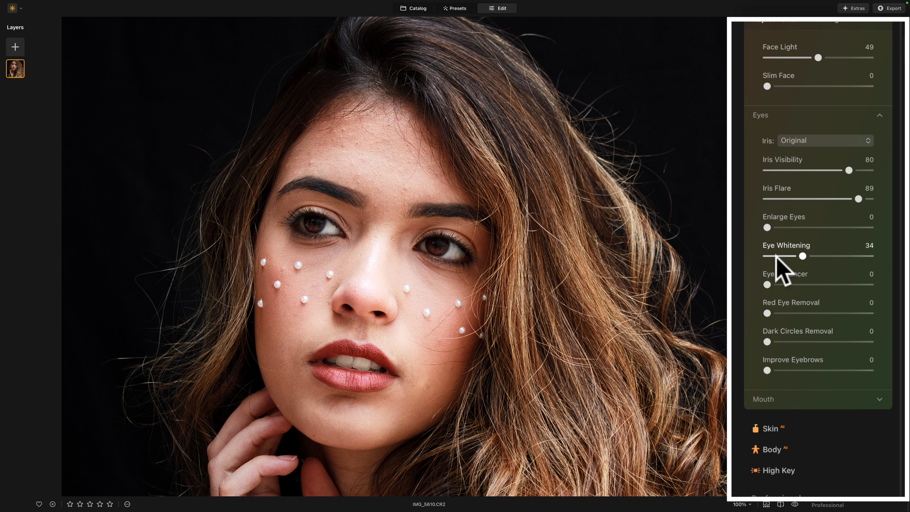
Brighten the eyes by setting Eye Enhancer to 51.
drag(767, 284, 826, 283)
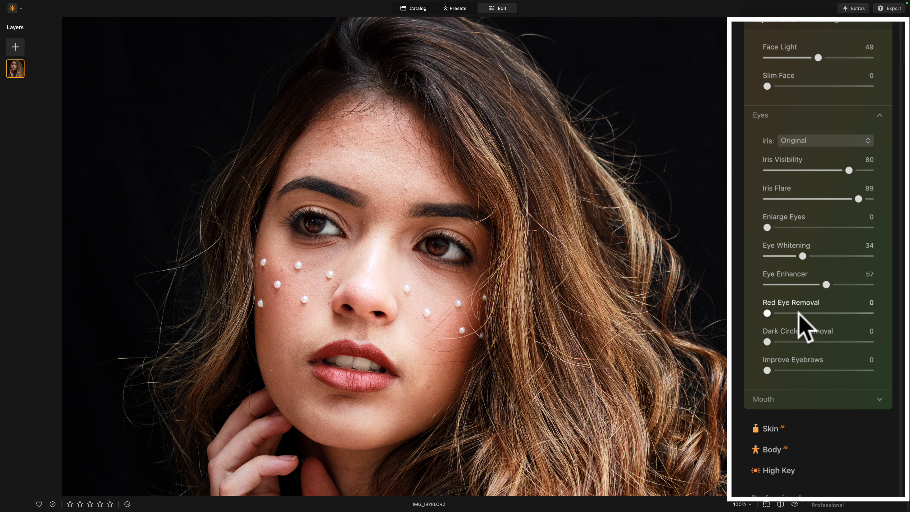
click(823, 281)
mouse_move(823, 282)
mouse_down()
mouse_move(805, 282)
mouse_move(819, 285)
mouse_up()
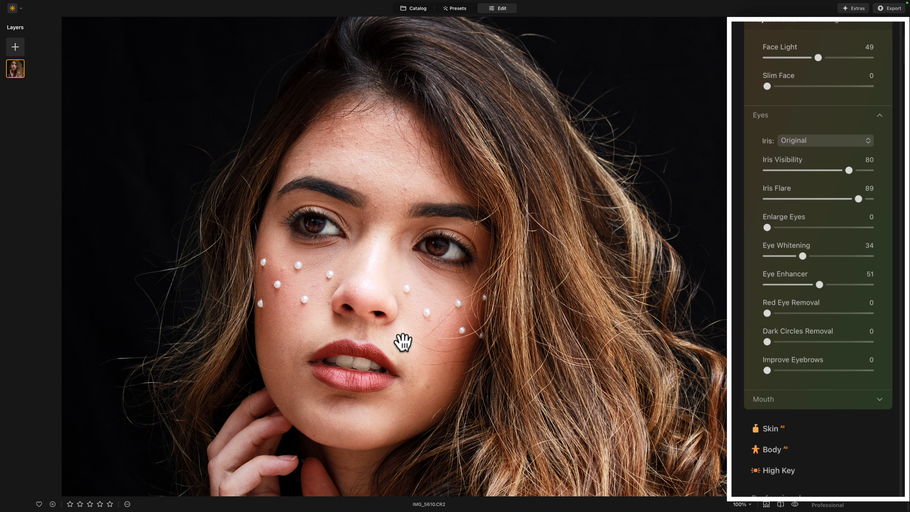
Check the eye adjustments up close and compare the whole portrait with its original.
click(378, 231)
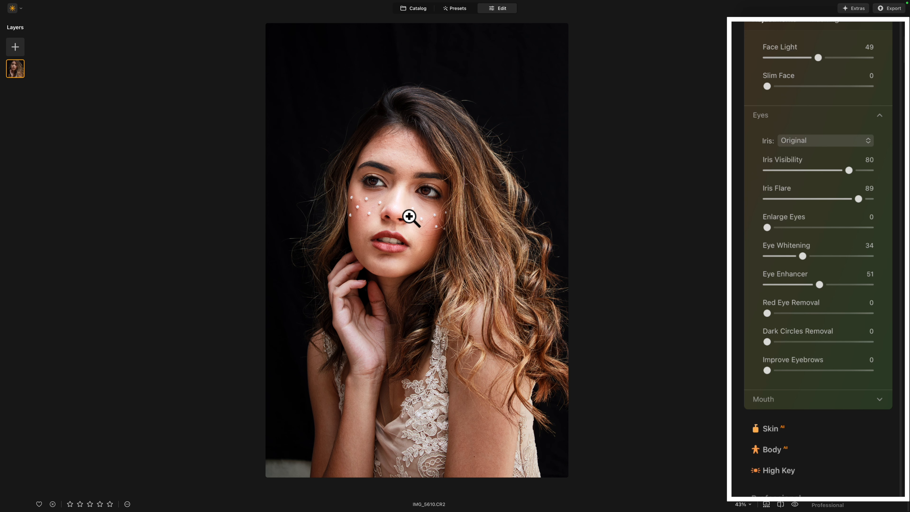
click(397, 186)
drag(396, 193, 404, 228)
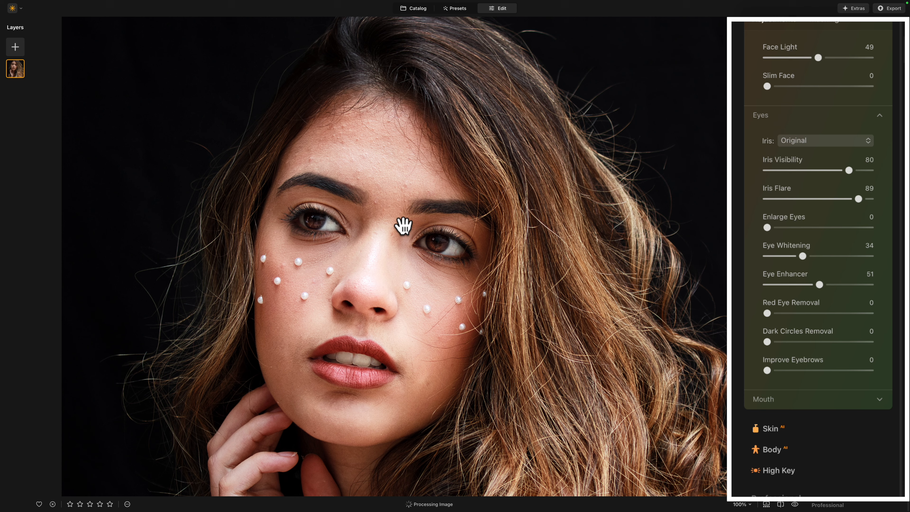
click(404, 225)
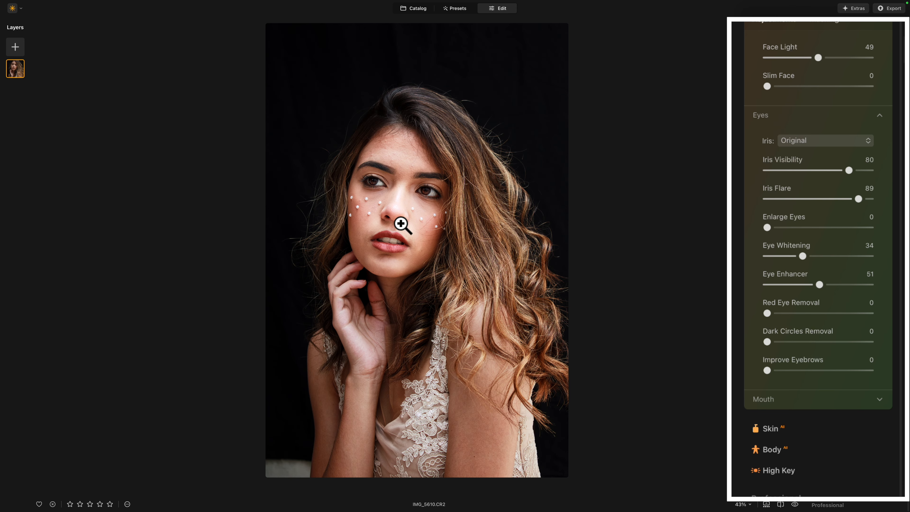
key(backslash)
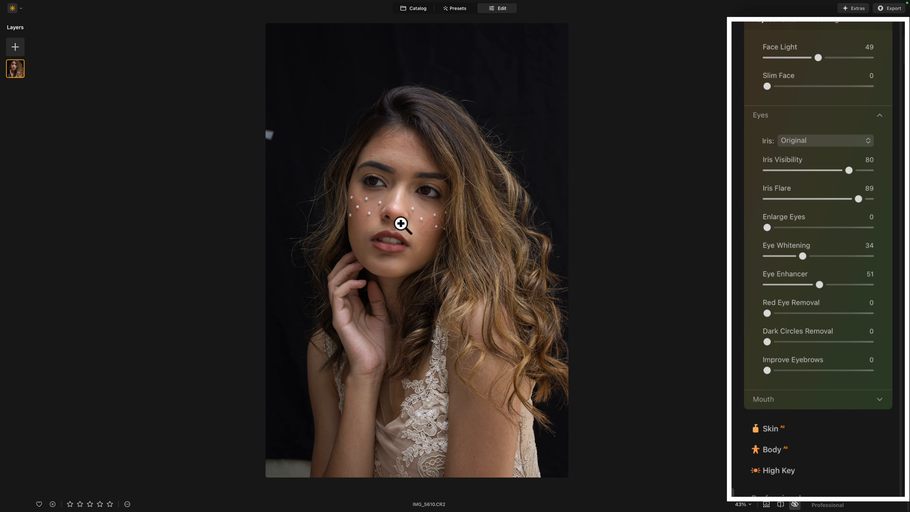
key(backslash)
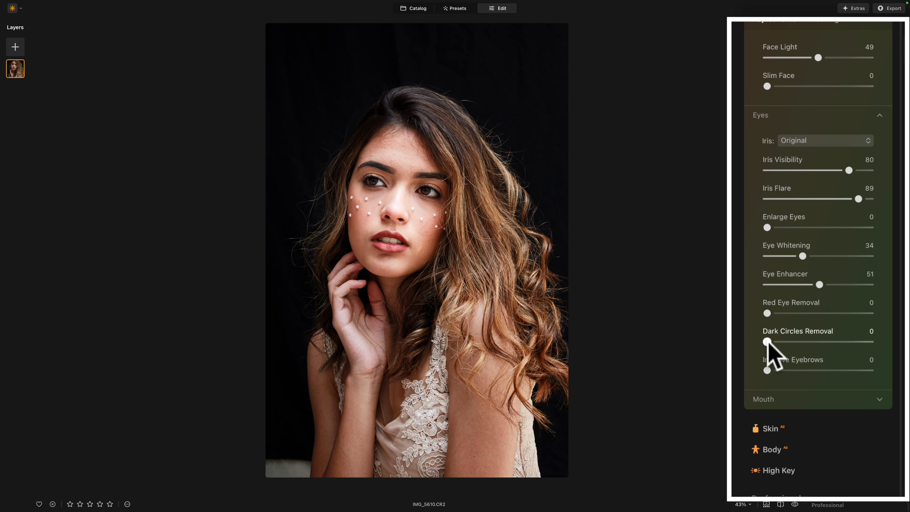
Set Dark Circles Removal to 58 and compare the under-eye areas with and without the Face tool's effect.
click(395, 200)
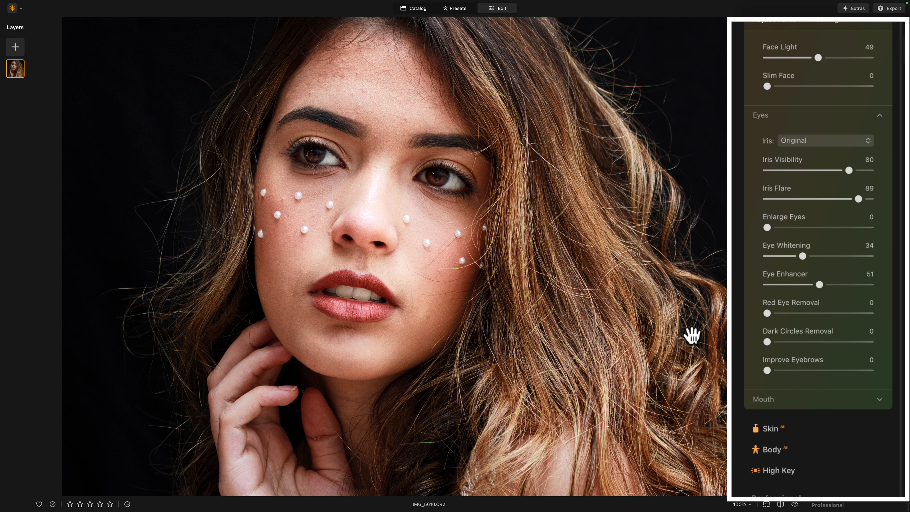
click(768, 342)
drag(769, 339, 829, 334)
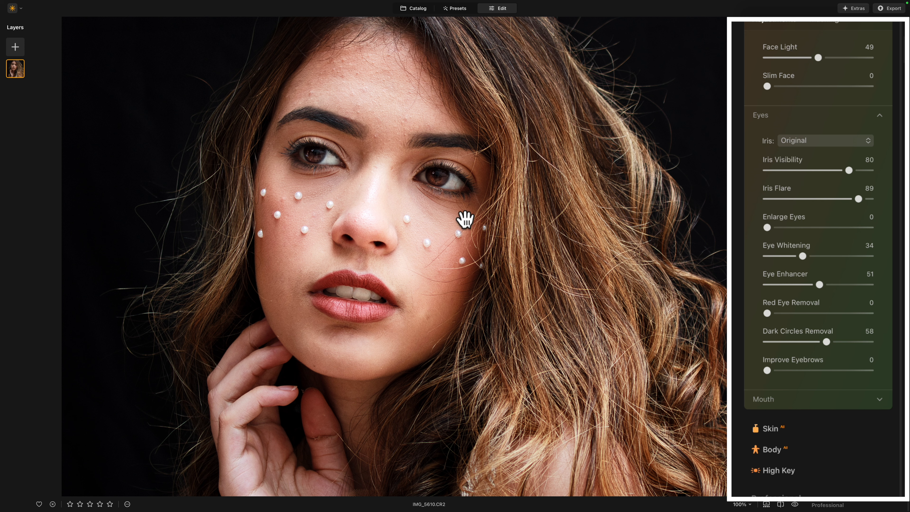
click(840, 18)
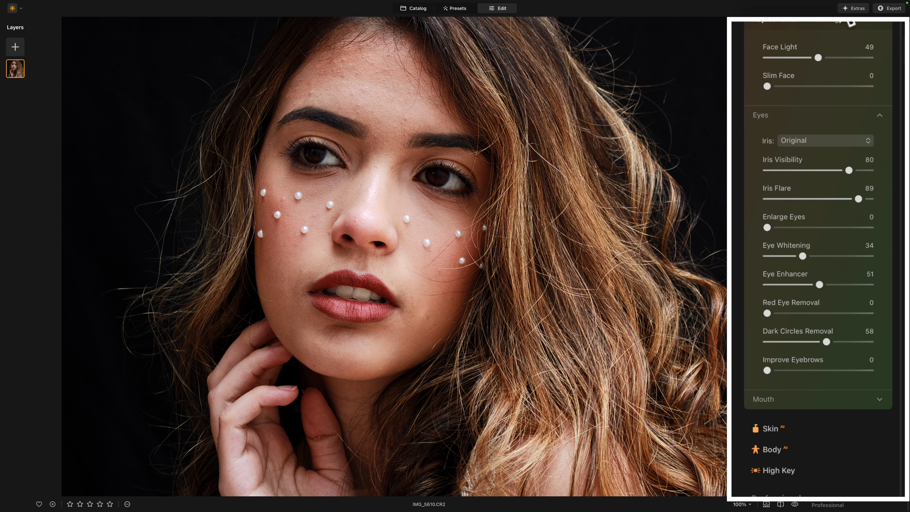
click(850, 21)
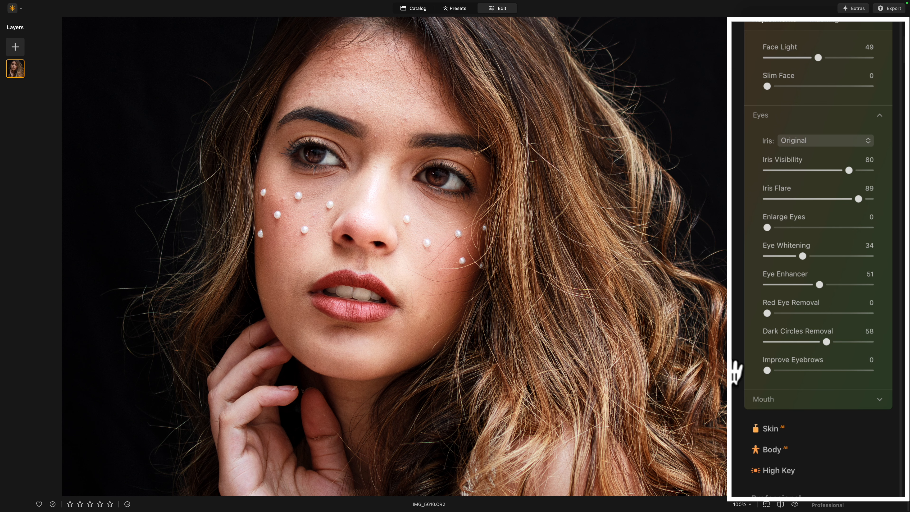
Set the mouth's Lips Saturation to 31 and compare the portrait with and without the Face tool's effect.
click(766, 115)
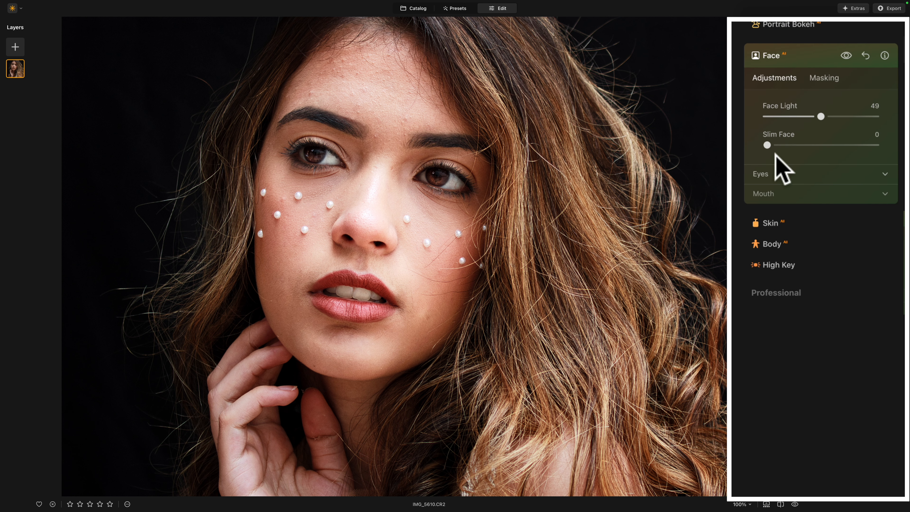
click(790, 197)
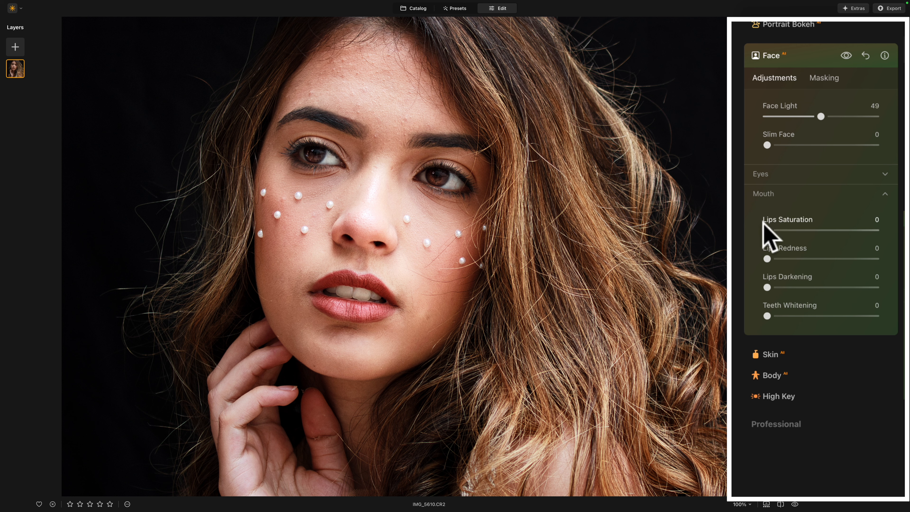
drag(767, 230, 832, 232)
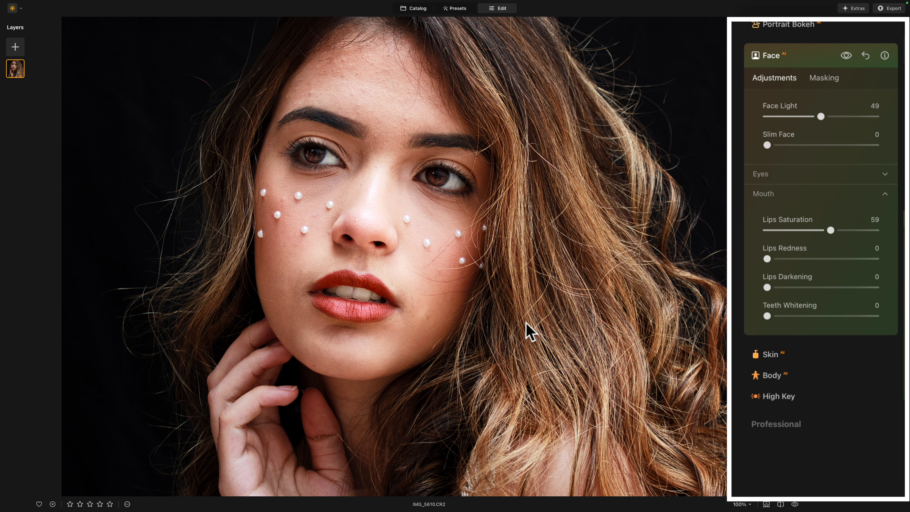
click(400, 267)
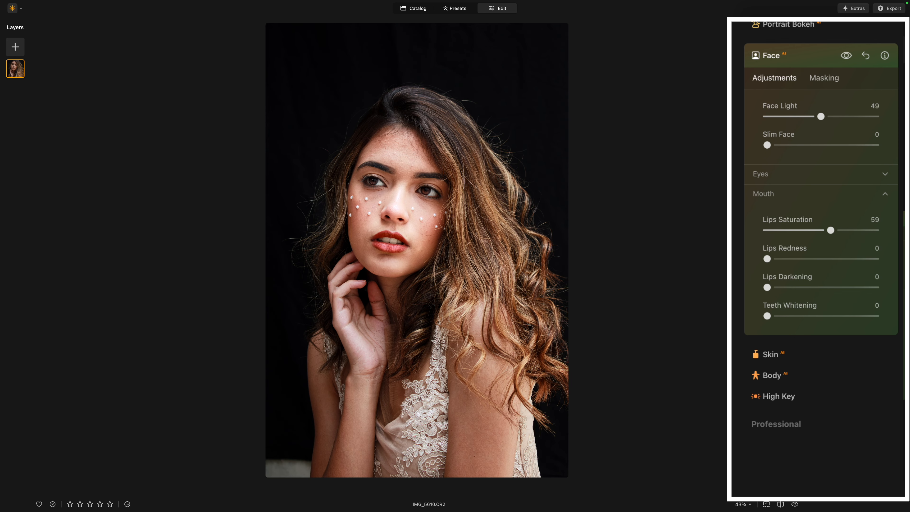
drag(832, 231, 801, 232)
click(846, 57)
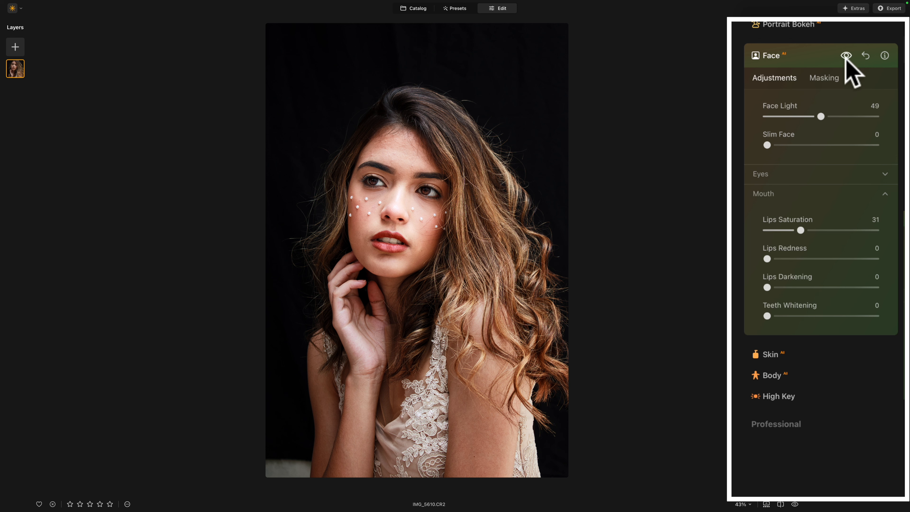
click(845, 57)
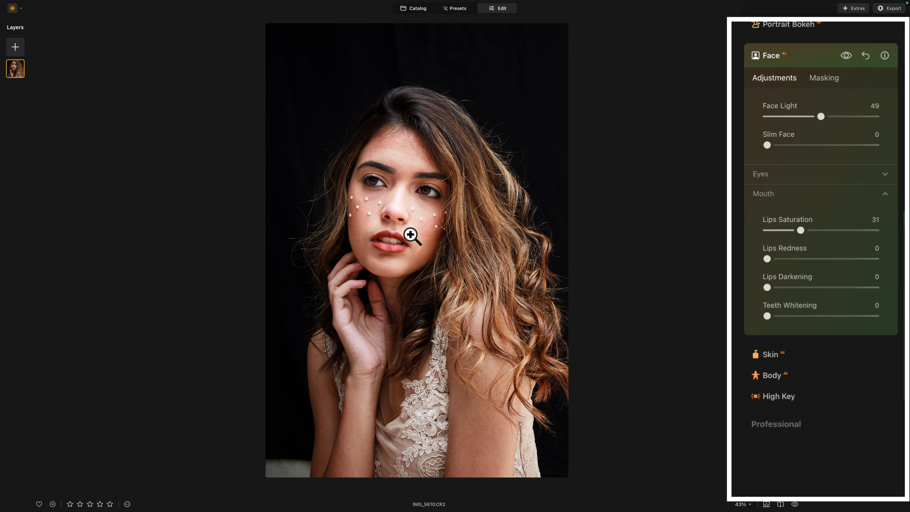
Set Teeth Whitening to 33, compare the portrait with and without the Face adjustments, and close the Face tool.
click(400, 207)
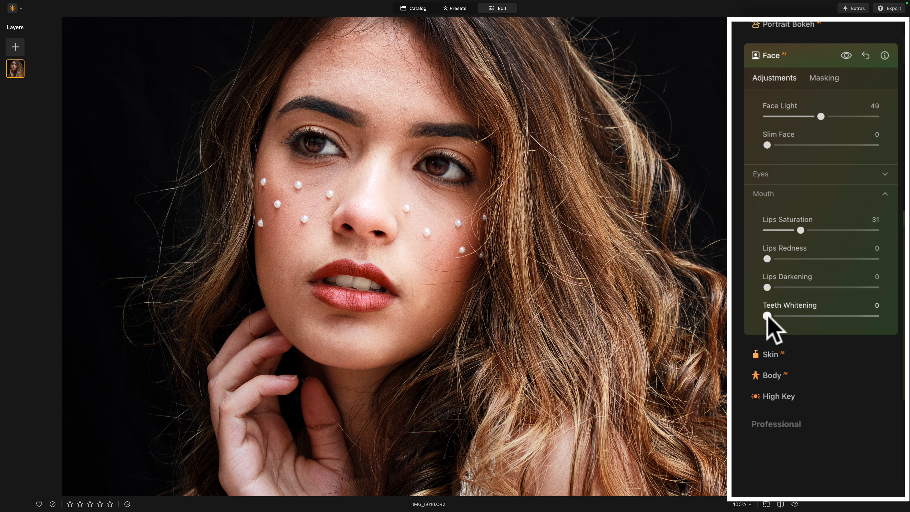
drag(766, 316, 803, 326)
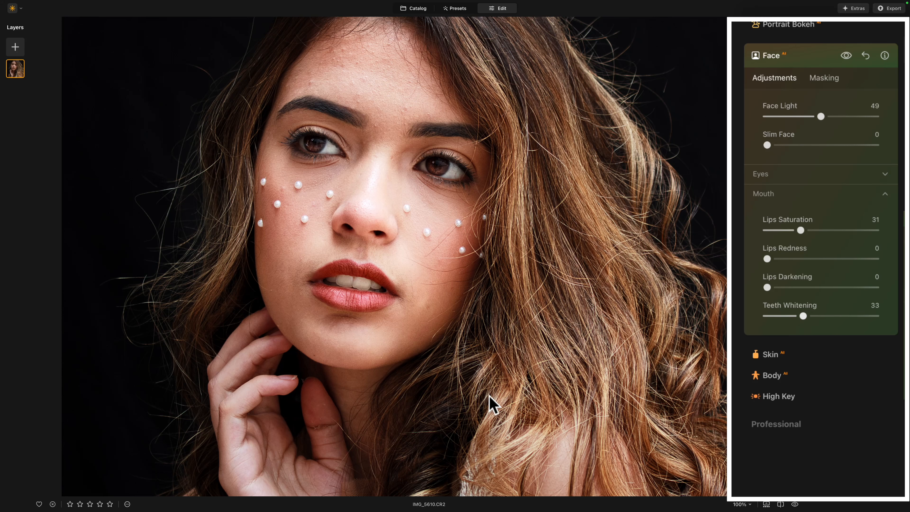
click(353, 240)
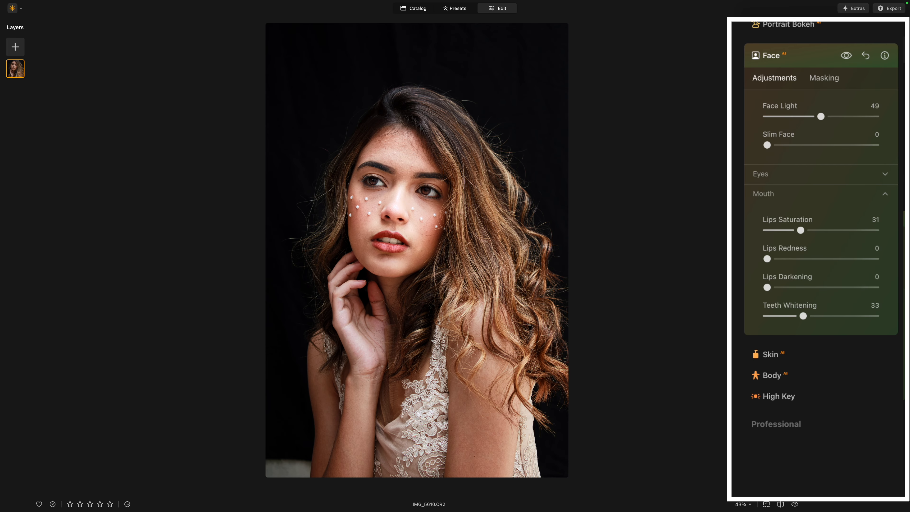
click(846, 56)
click(846, 55)
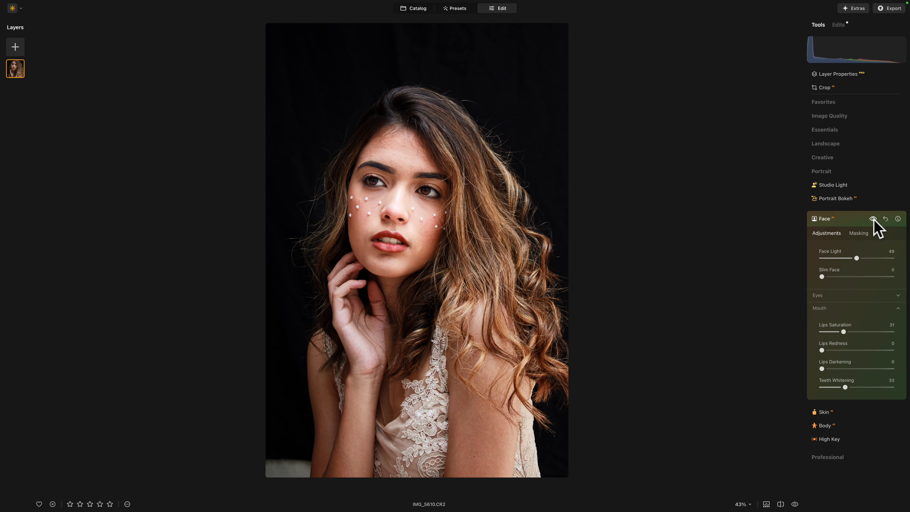
click(846, 218)
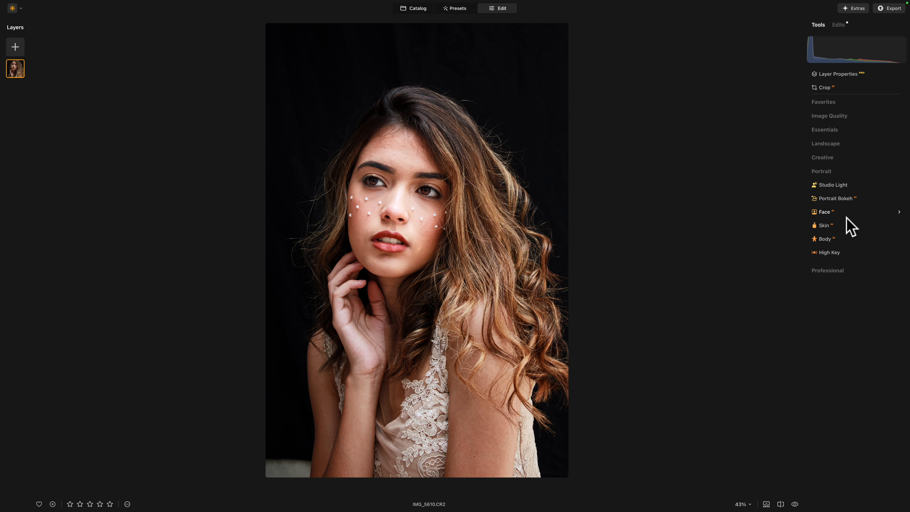
Try skin smoothing with the Skin tool's Amount at 78, inspect the face up close, and return Amount to 0.
click(851, 226)
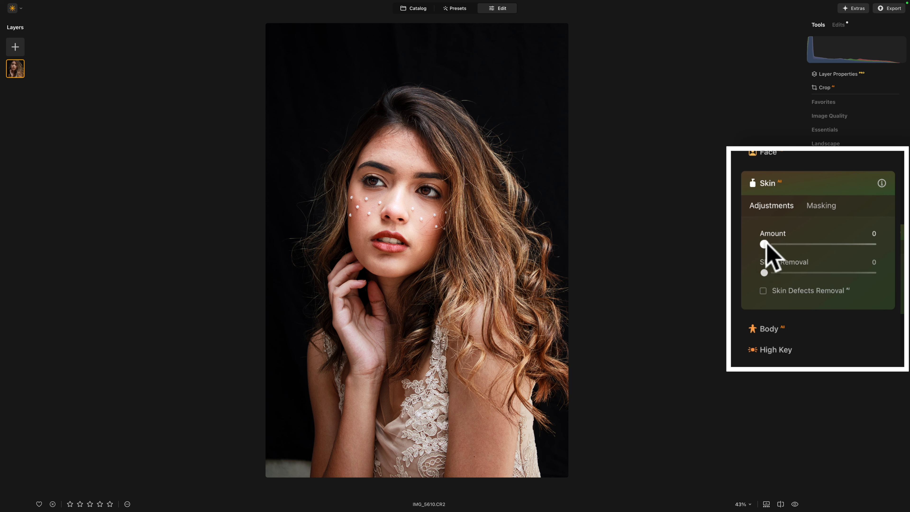
drag(766, 244, 850, 245)
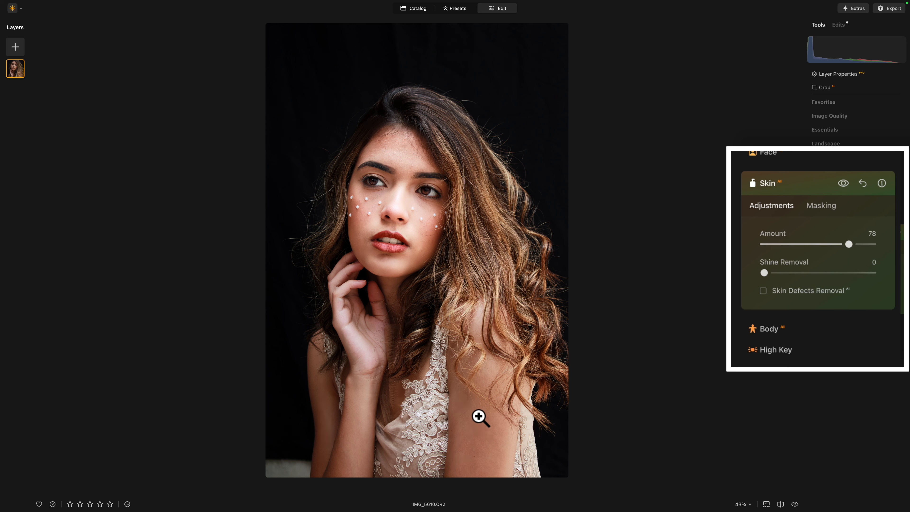
click(393, 149)
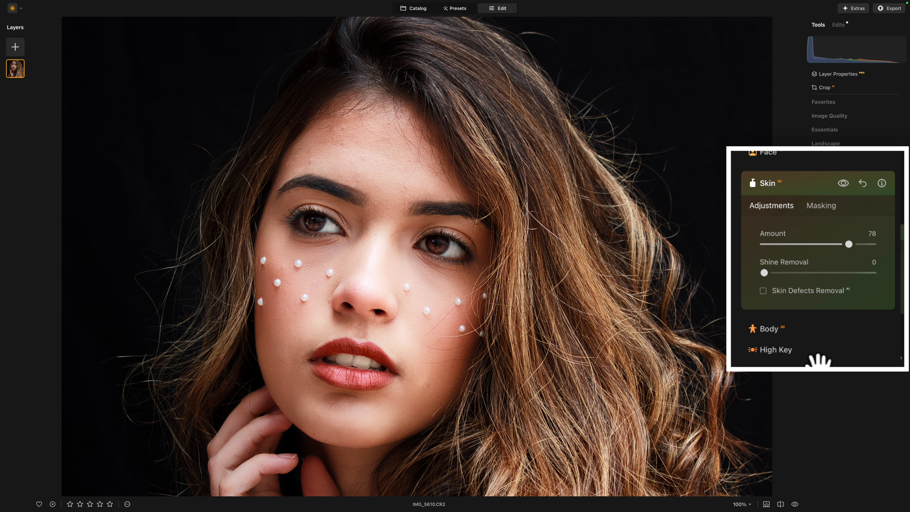
drag(848, 244, 741, 264)
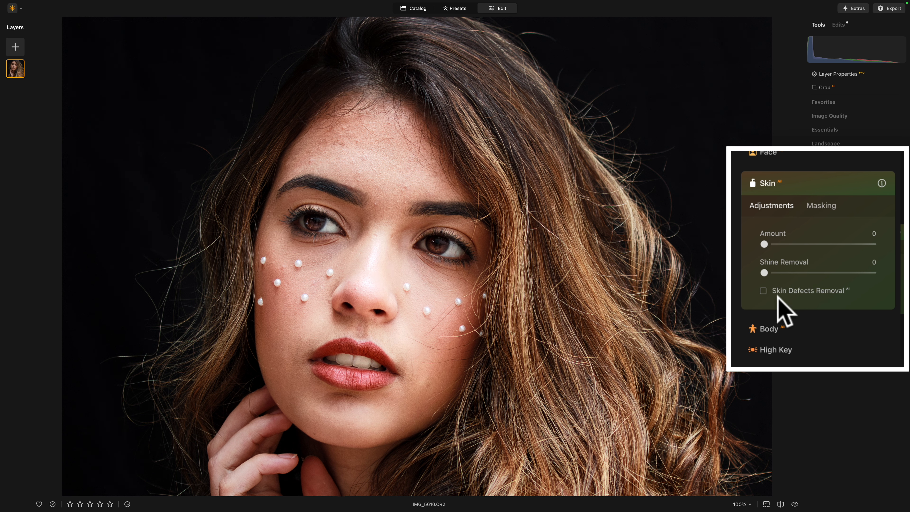
Turn on Skin Defects Removal and set the skin smoothing Amount to 26.
click(762, 290)
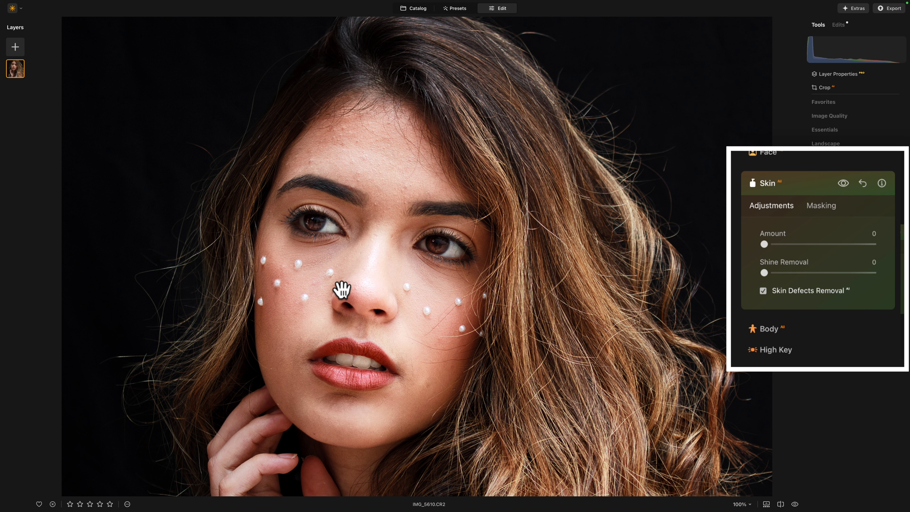
click(842, 183)
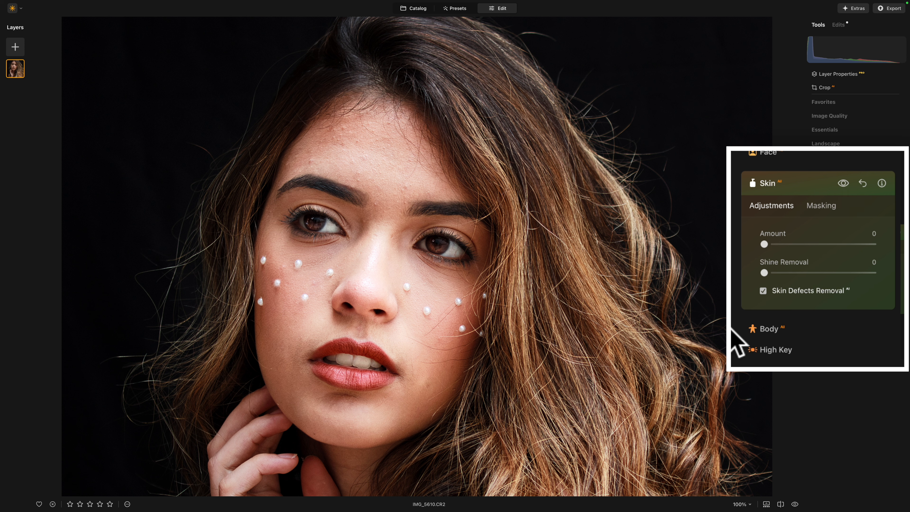
click(765, 244)
drag(765, 244, 826, 243)
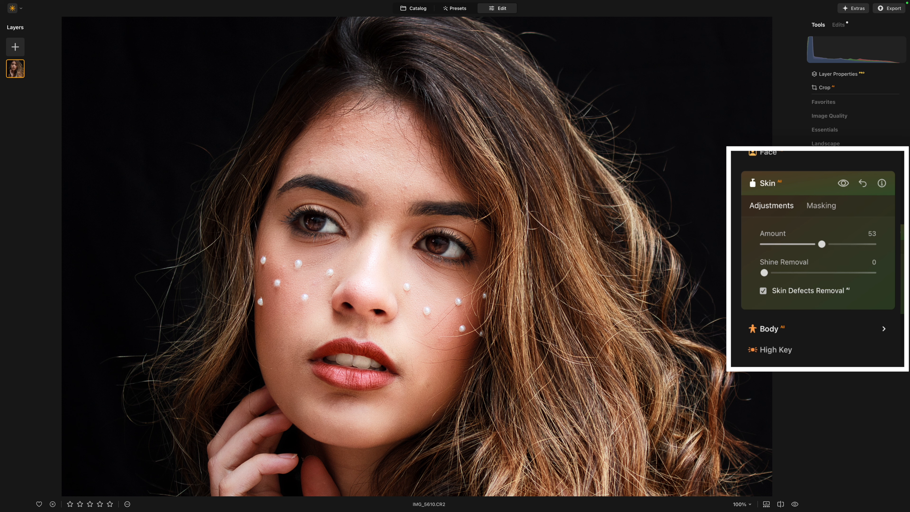
drag(822, 245, 844, 244)
click(383, 210)
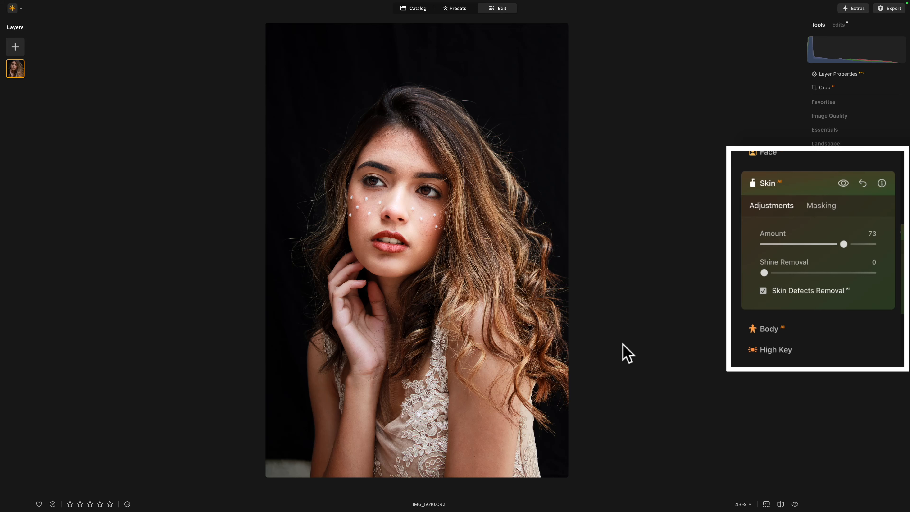
click(790, 245)
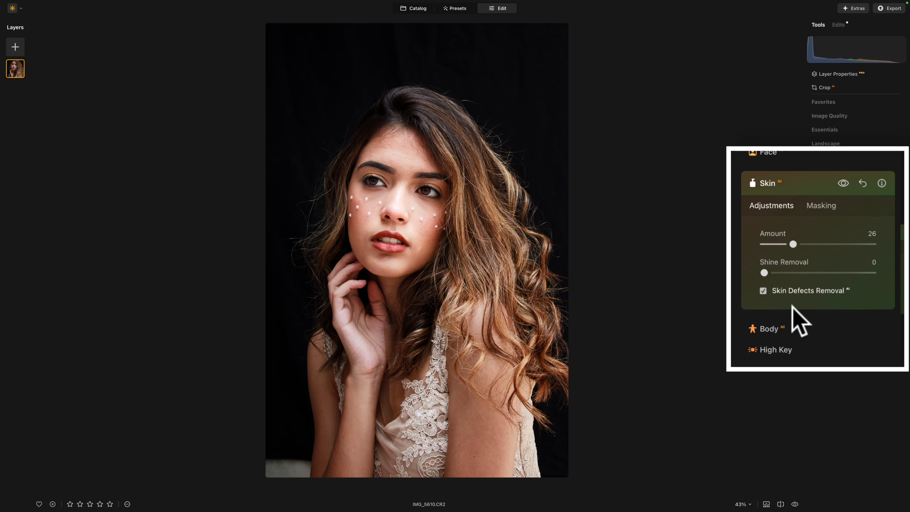
Erase the Skin effect from the pearls on both cheeks with a masking brush of size 10, and close the Skin tool.
click(368, 211)
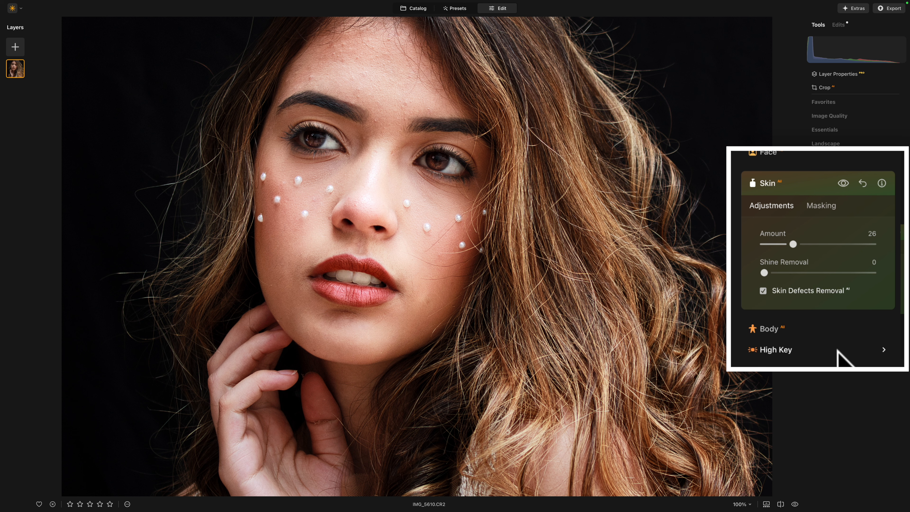
click(823, 205)
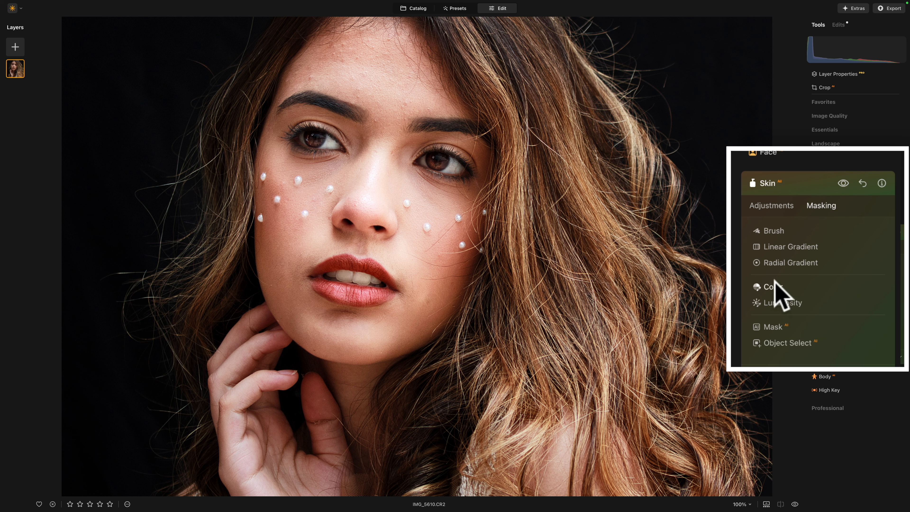
click(774, 231)
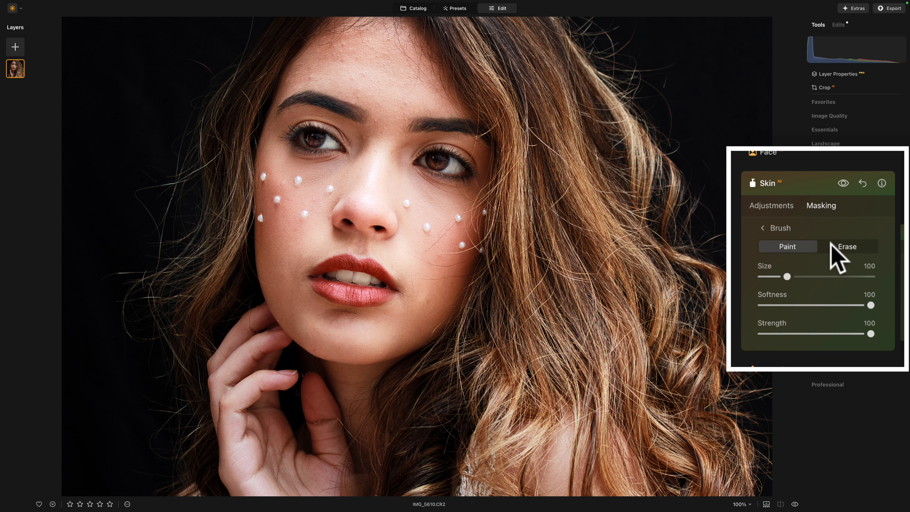
click(838, 247)
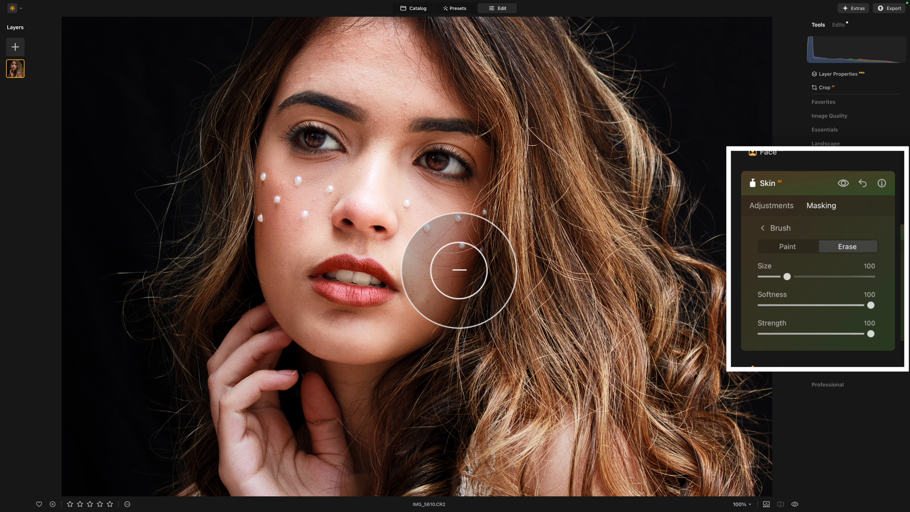
scroll(457, 266, down, 7)
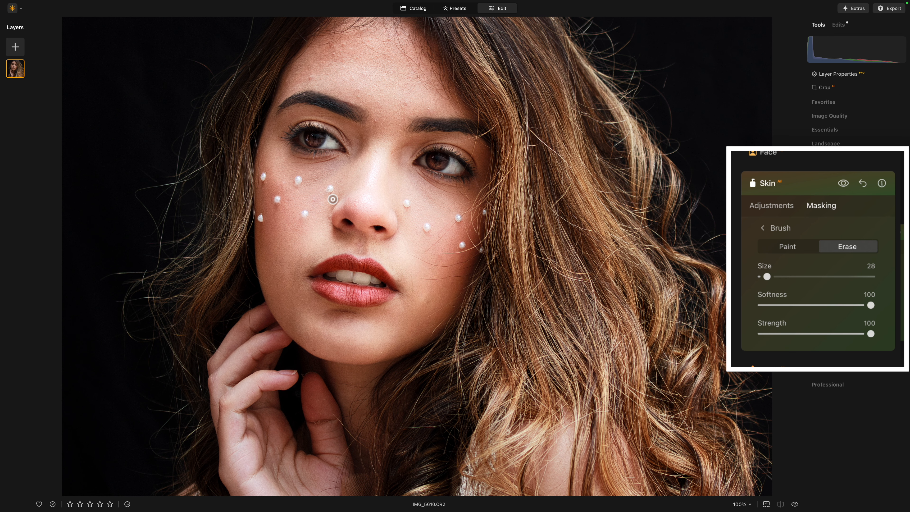
scroll(331, 193, down, 4)
click(328, 190)
drag(305, 217, 307, 222)
mouse_move(297, 182)
mouse_down()
mouse_move(278, 202)
mouse_move(283, 217)
mouse_up()
drag(276, 197, 276, 198)
drag(262, 175, 299, 200)
drag(456, 216, 459, 237)
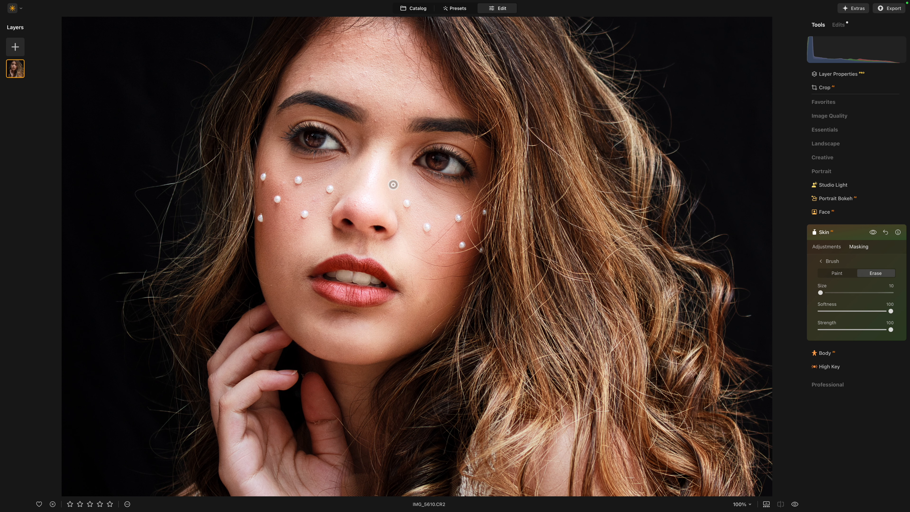
drag(393, 161, 388, 208)
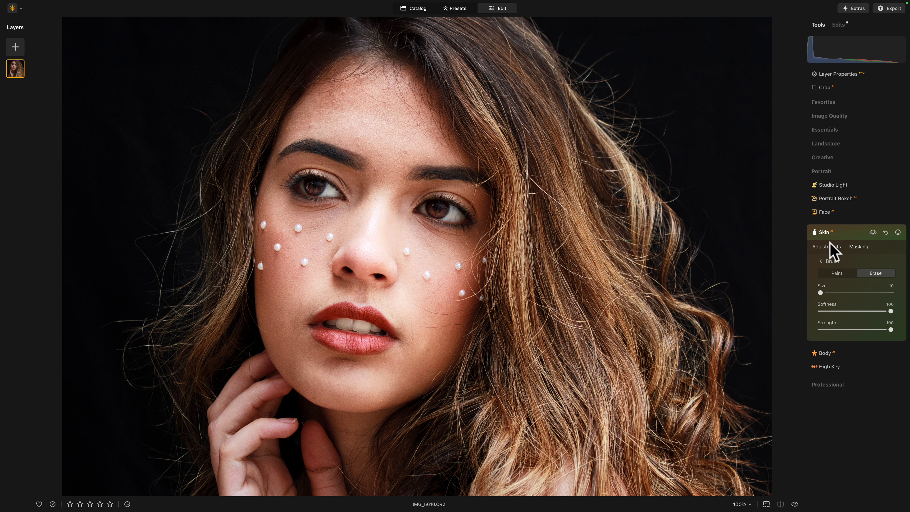
click(841, 236)
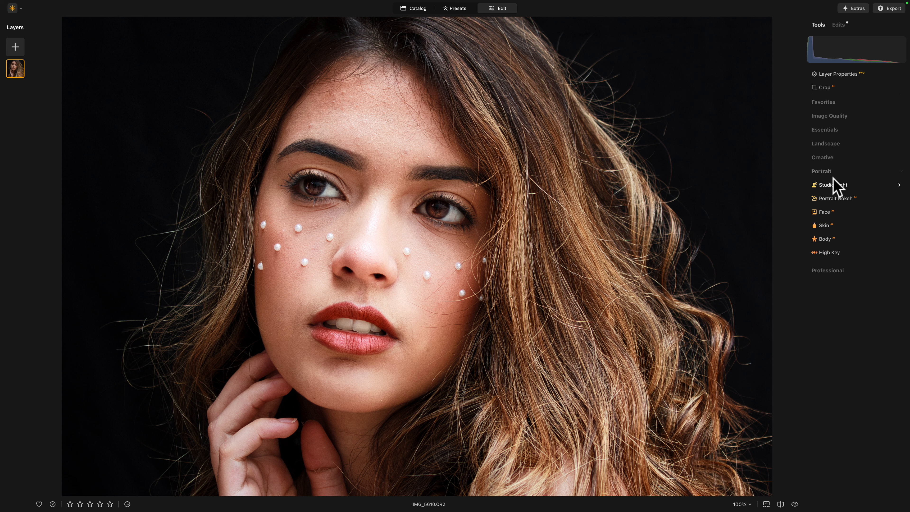
Mark the small blemishes on the forehead, between the brows and on the cheek with the Erase tool at size 10, and erase them.
click(820, 131)
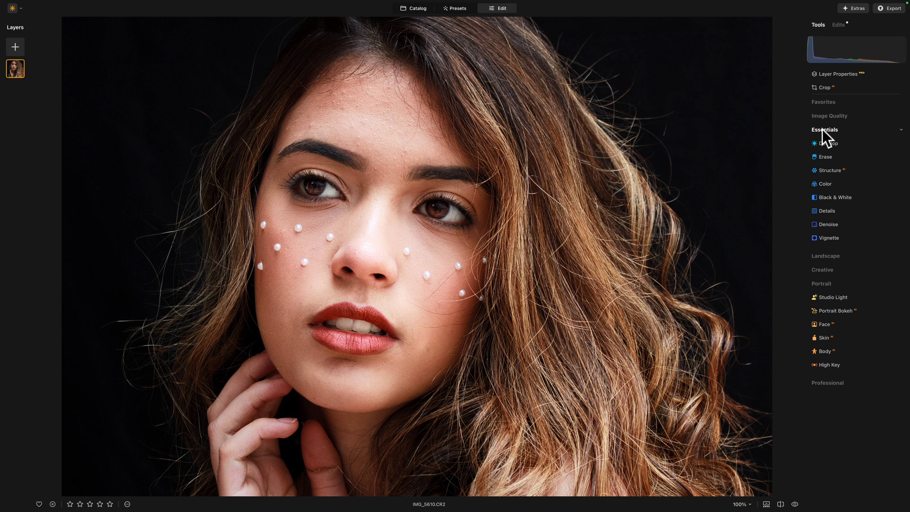
click(825, 158)
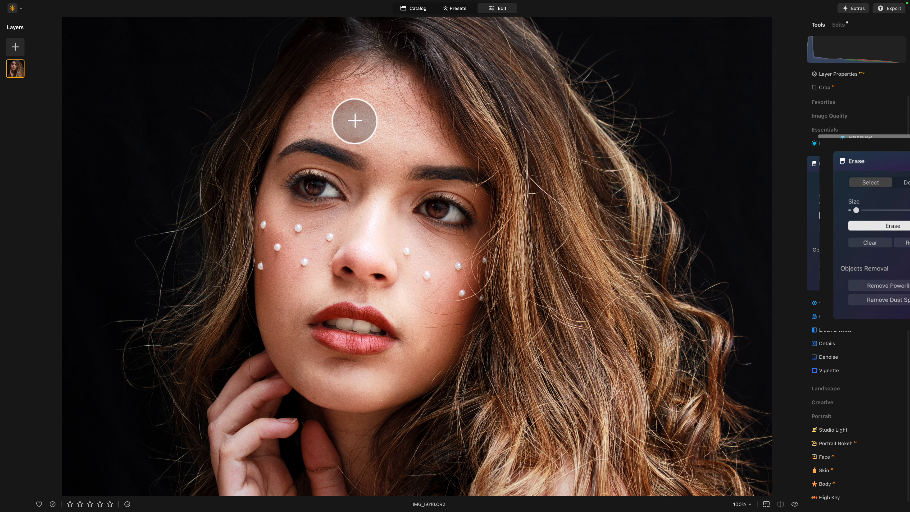
key(bracketleft)
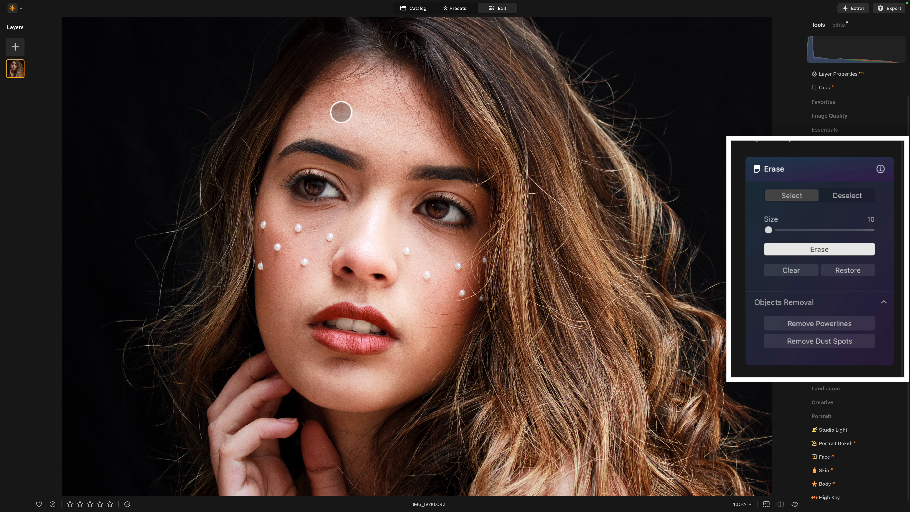
click(310, 126)
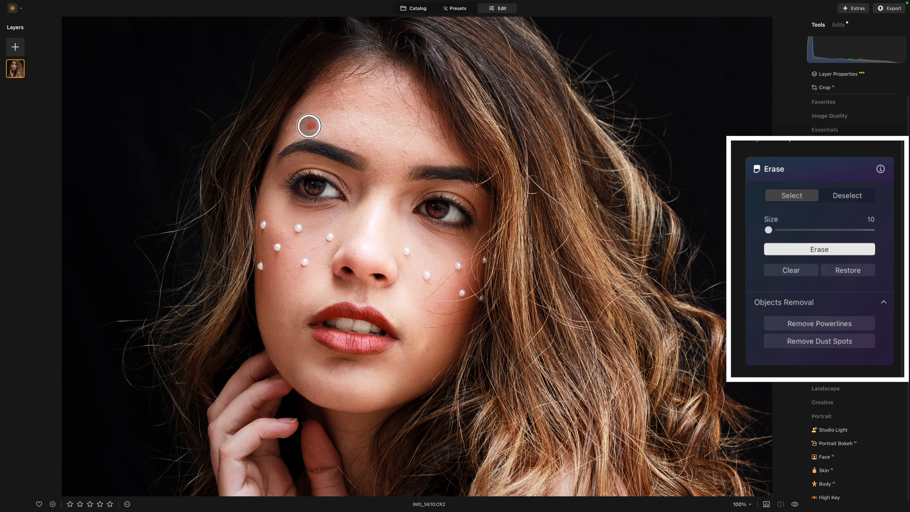
click(357, 145)
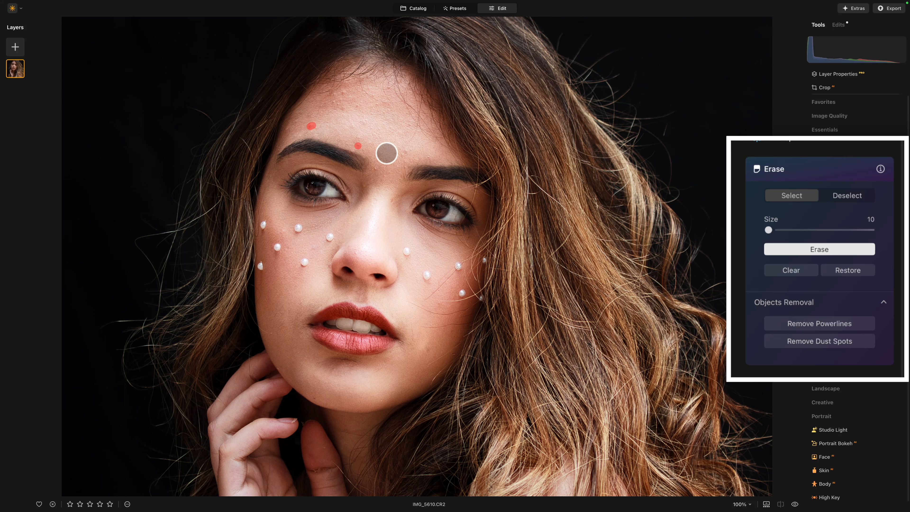
click(405, 152)
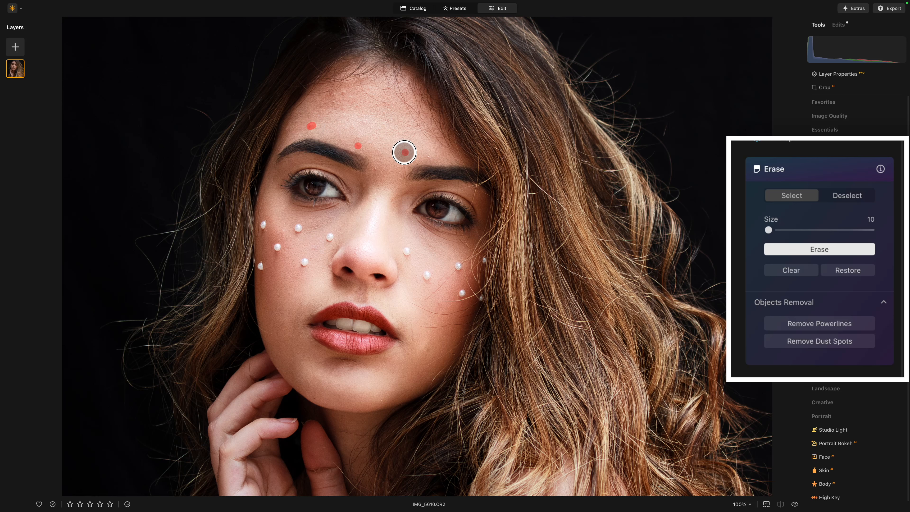
click(429, 156)
click(375, 169)
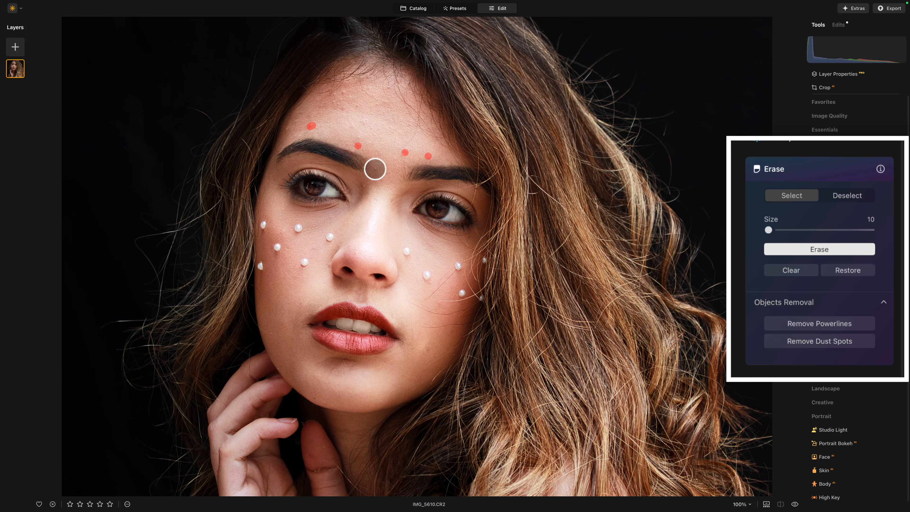
click(363, 185)
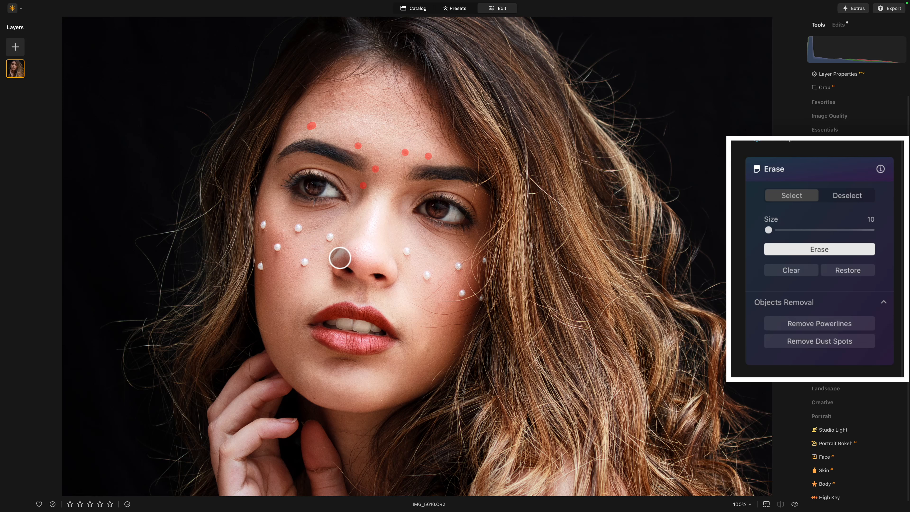
click(314, 248)
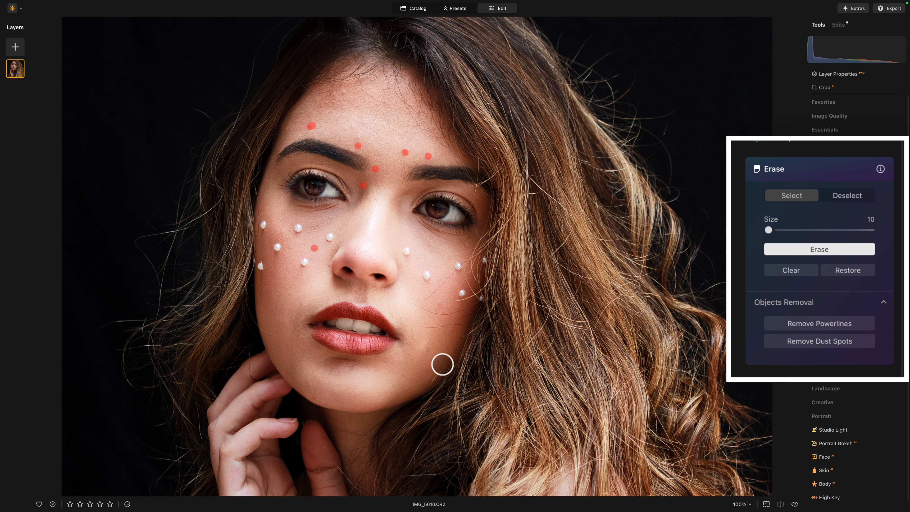
click(798, 250)
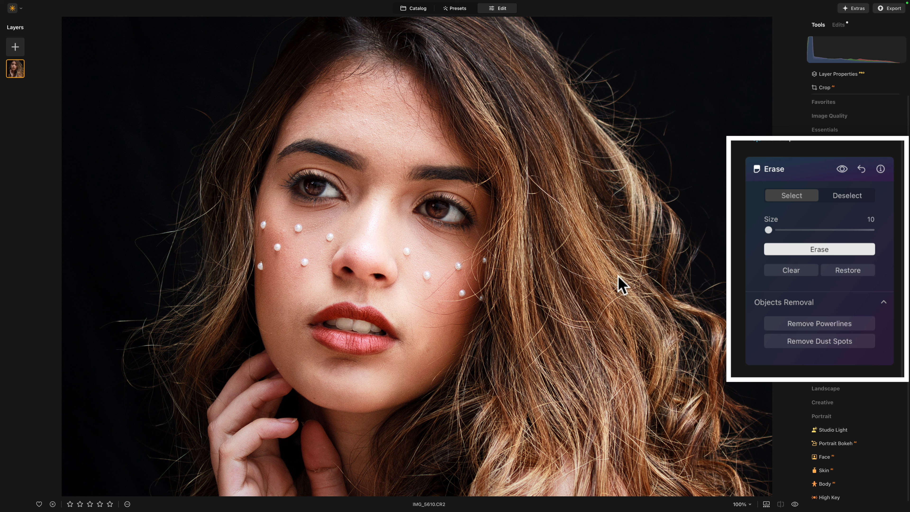
Mark and erase the remaining blemishes on the forehead, nose, cheek, jaw and chin with the Erase brush at size 10.
click(357, 106)
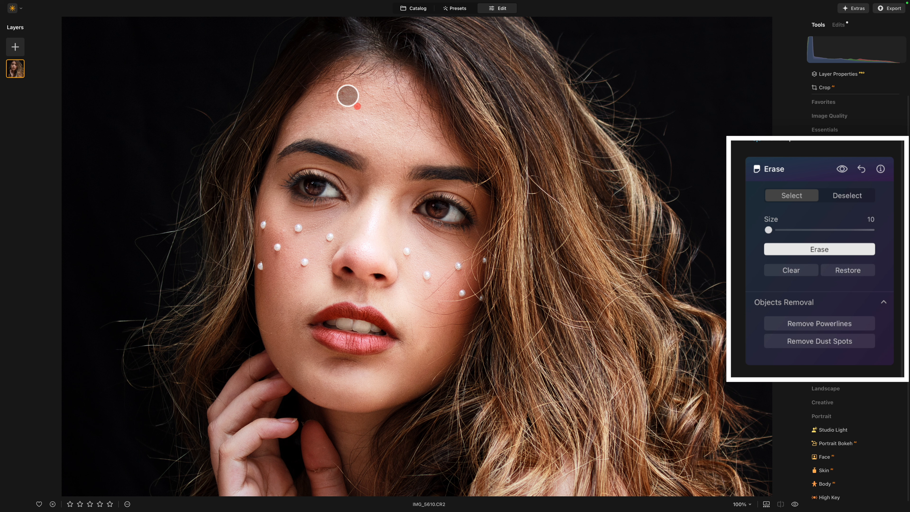
click(343, 93)
click(343, 109)
click(332, 102)
click(339, 104)
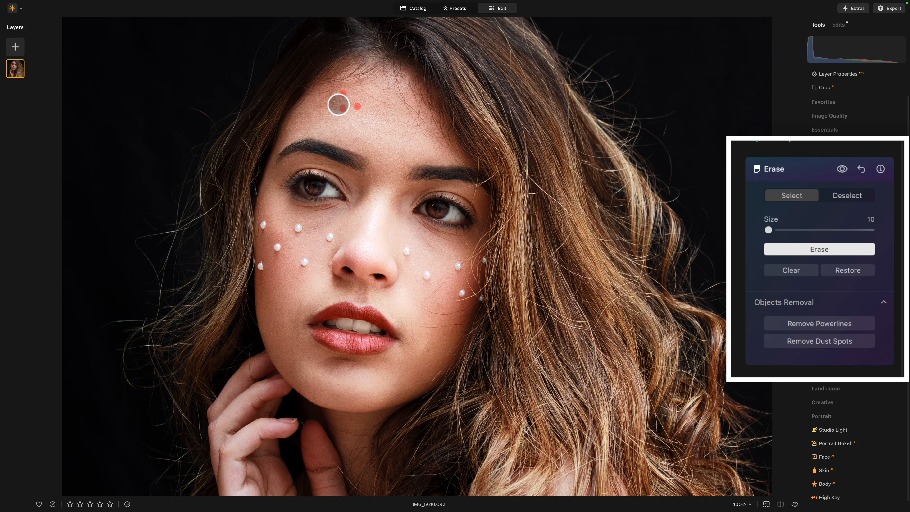
click(352, 126)
click(357, 138)
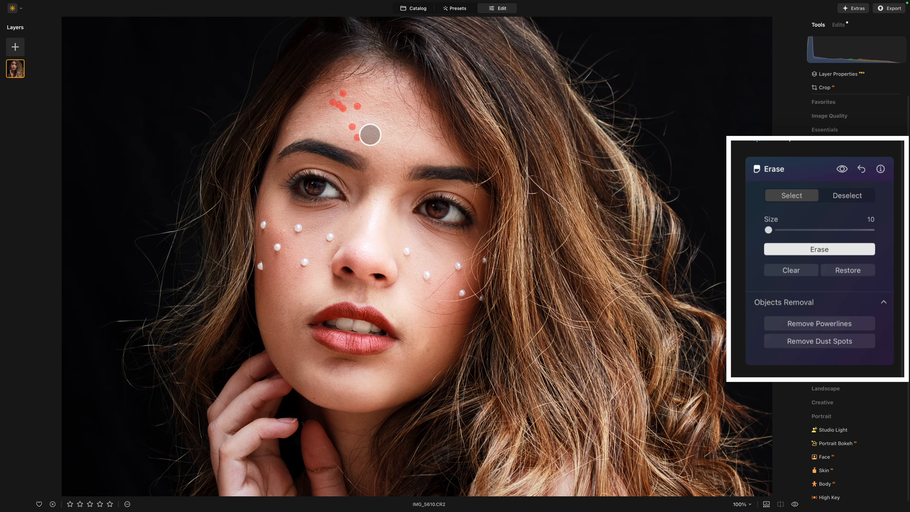
click(409, 125)
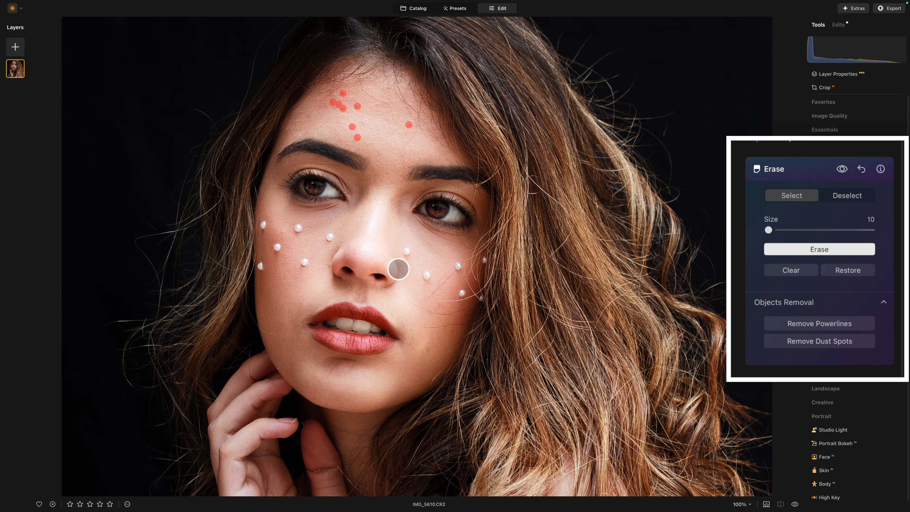
click(452, 332)
click(429, 350)
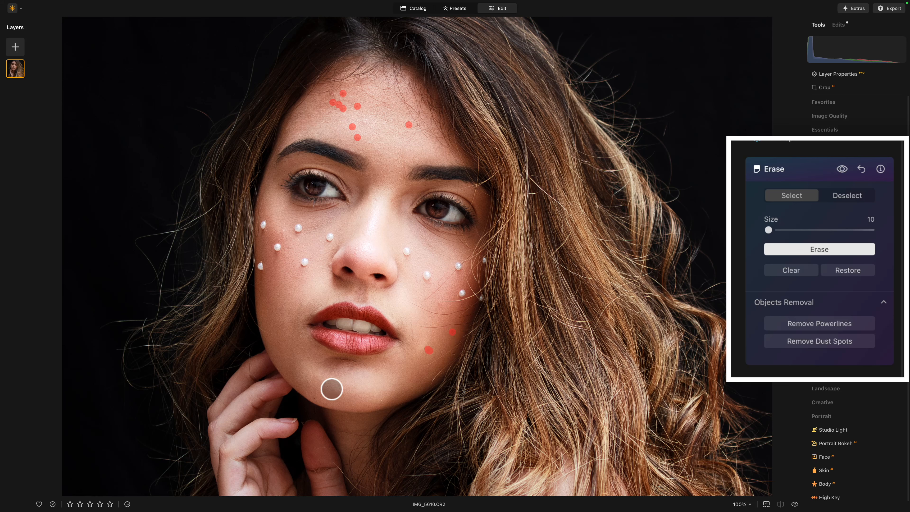
click(382, 400)
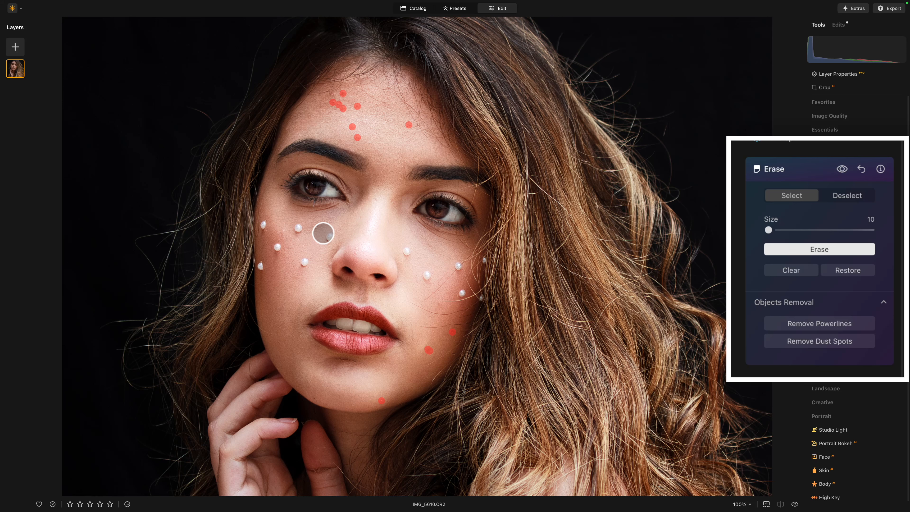
click(392, 200)
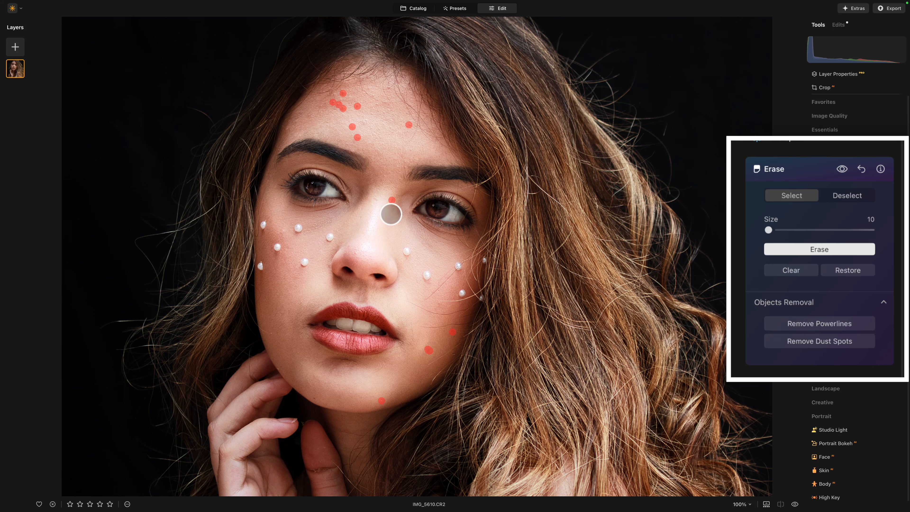
click(375, 200)
click(361, 217)
click(357, 253)
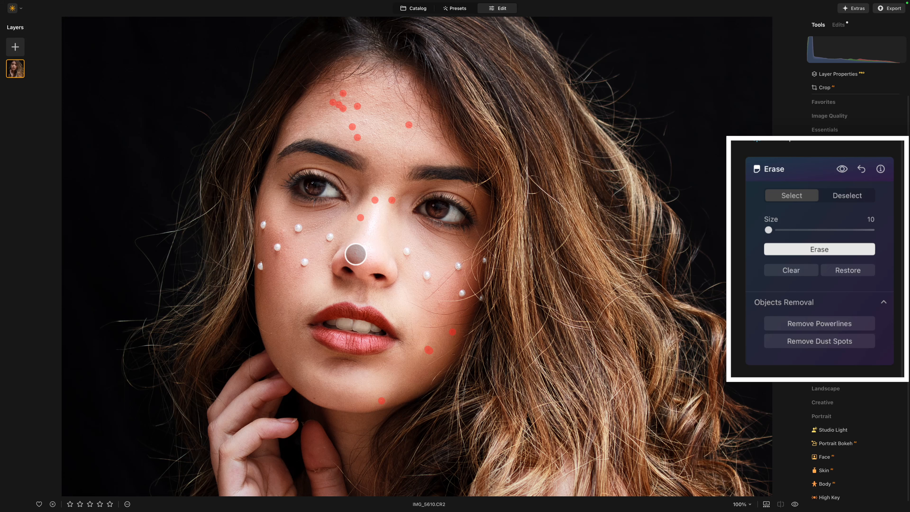
click(349, 246)
click(345, 252)
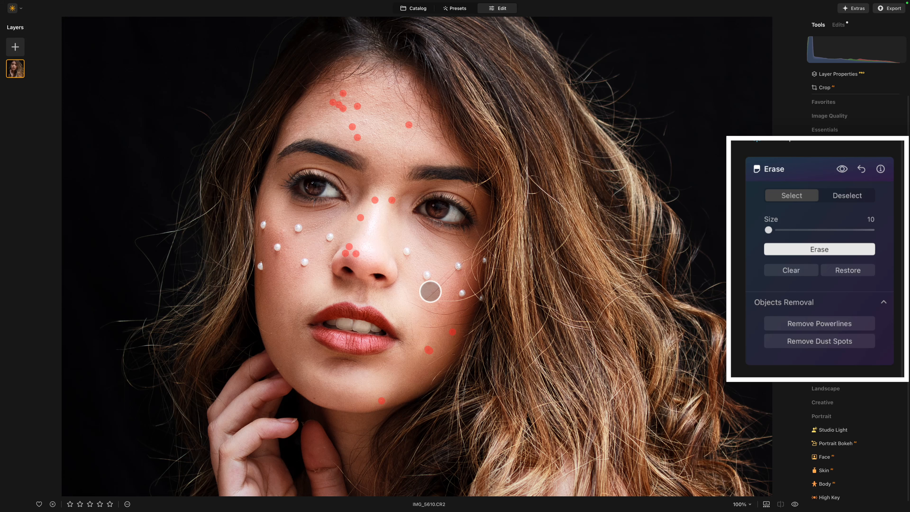
click(411, 150)
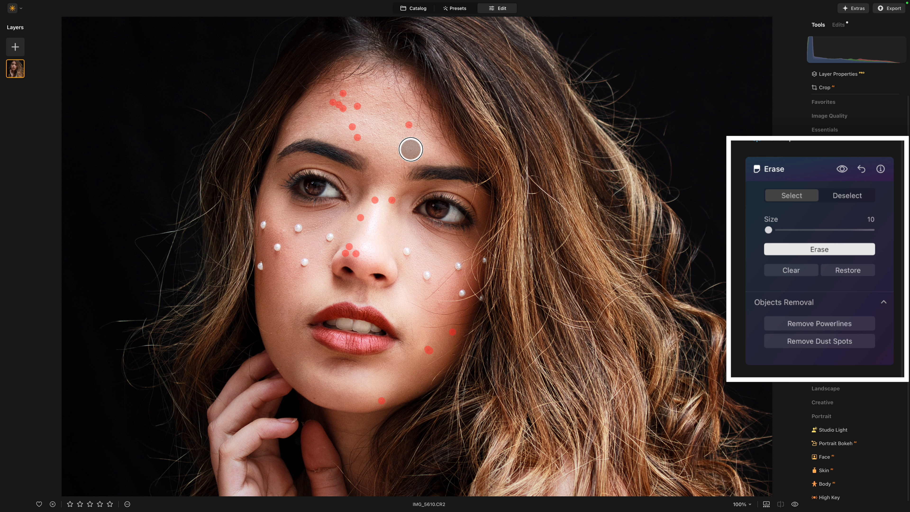
click(389, 87)
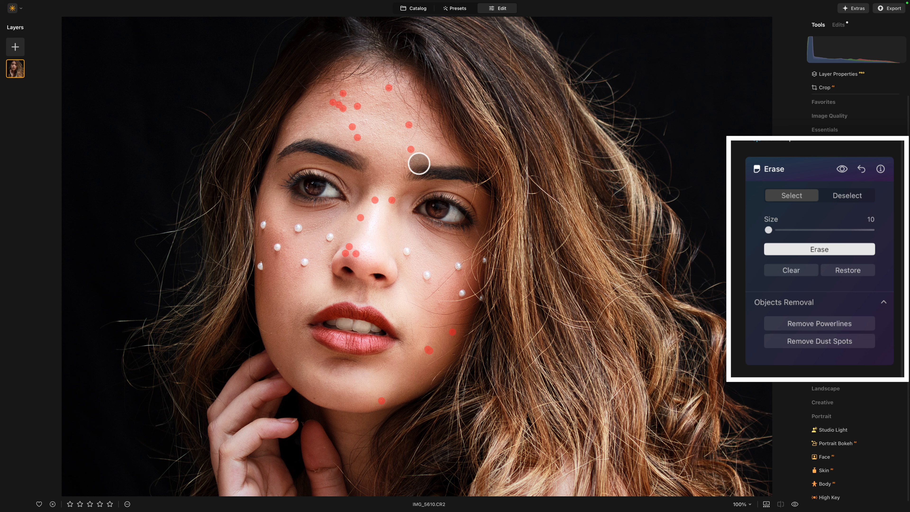
click(801, 248)
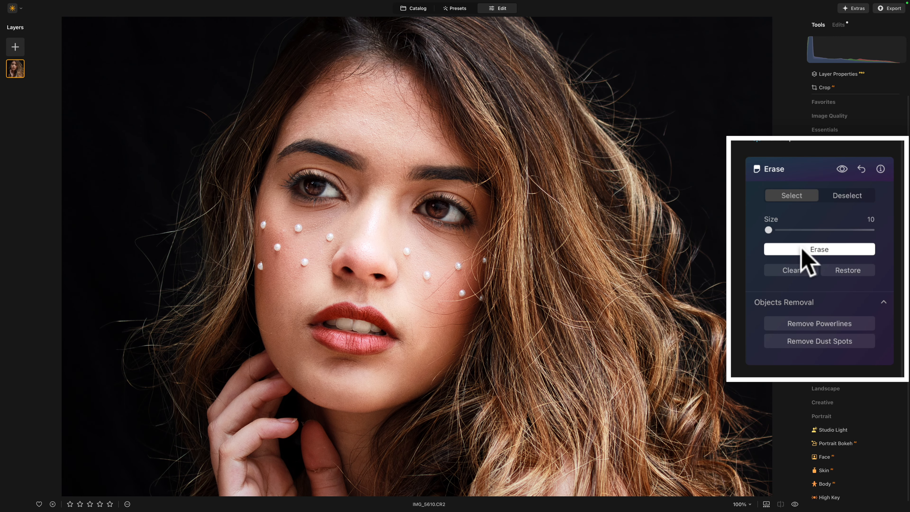
Compare the portrait with and without the Erase retouching, and close the Erase tool.
click(842, 168)
click(842, 168)
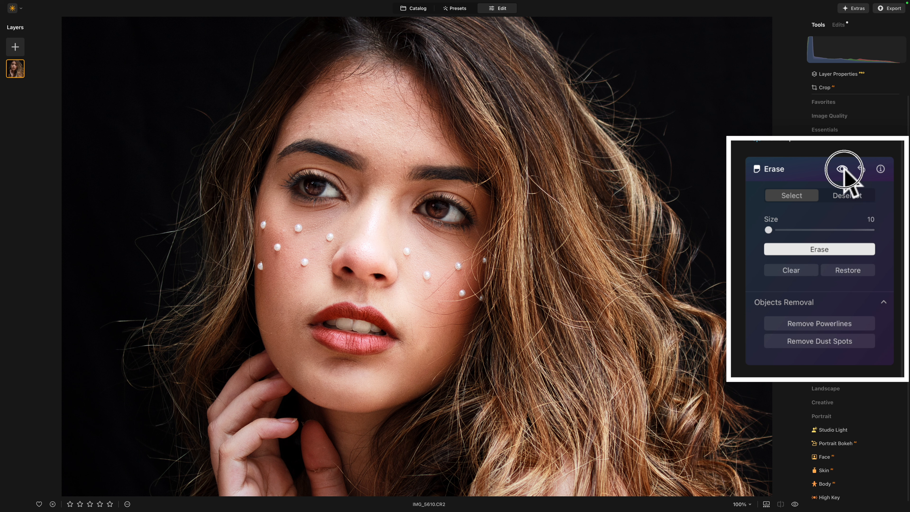
click(842, 169)
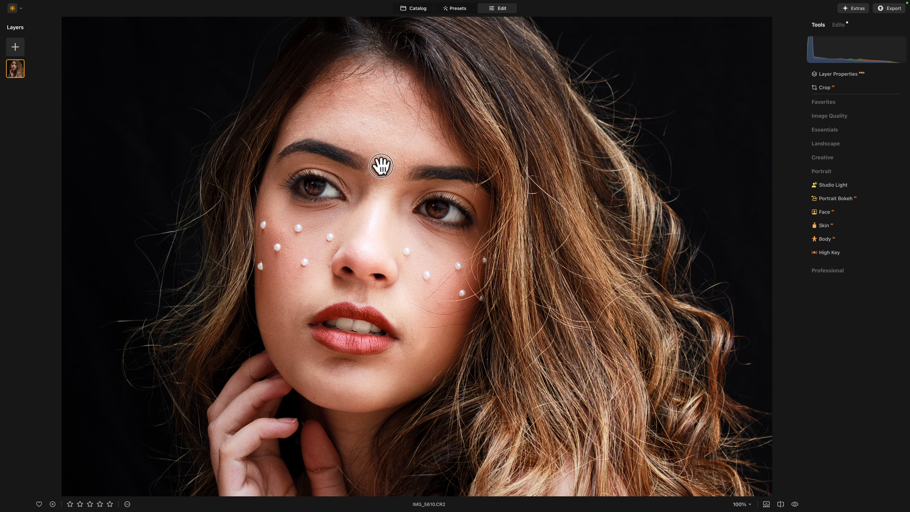
Fit the whole portrait in view and compare the full edit with the original photo.
click(381, 166)
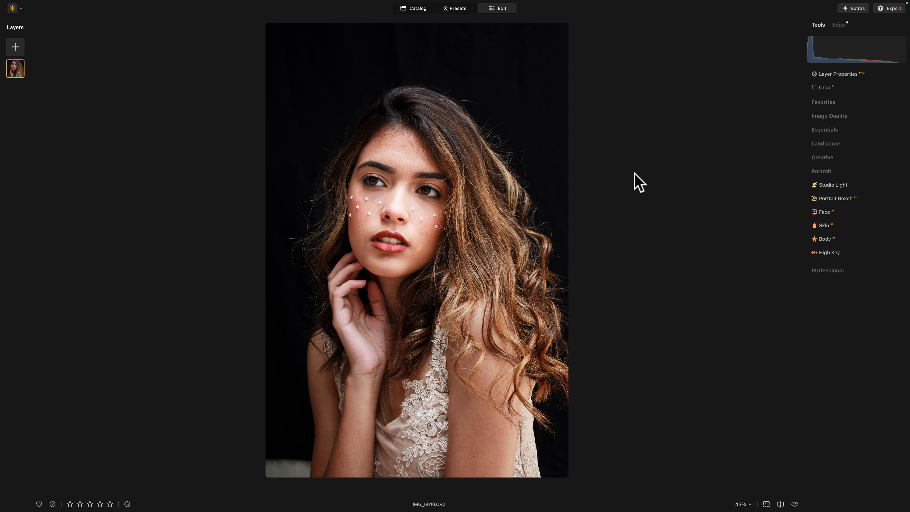
key(backslash)
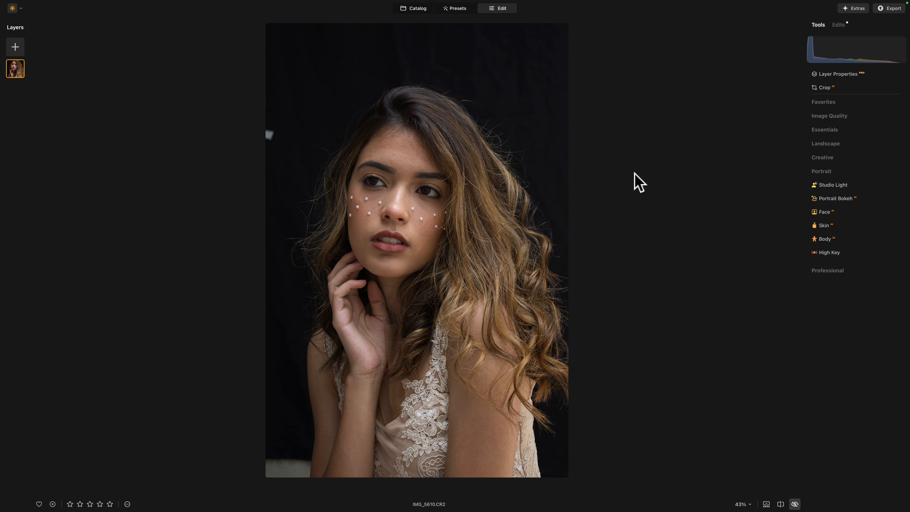
key(backslash)
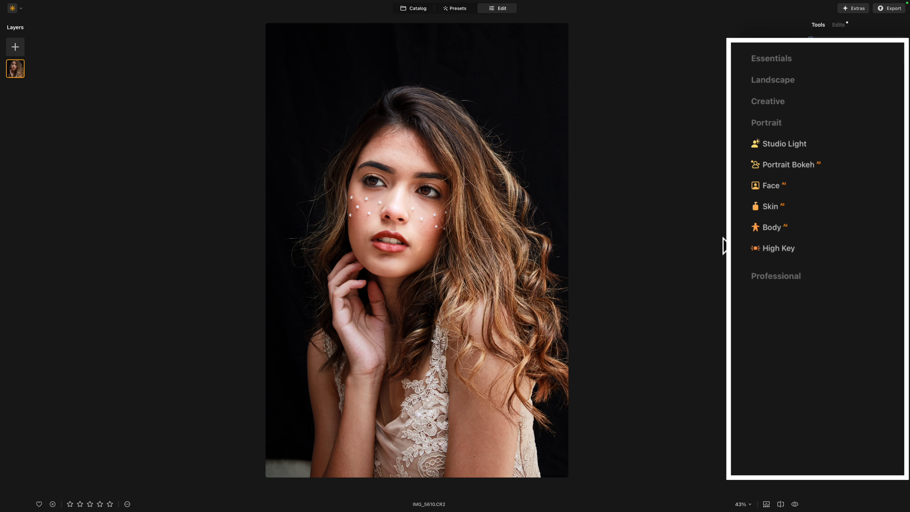
Convert the portrait to black and white with the Black & White tool, and close the tool.
click(774, 60)
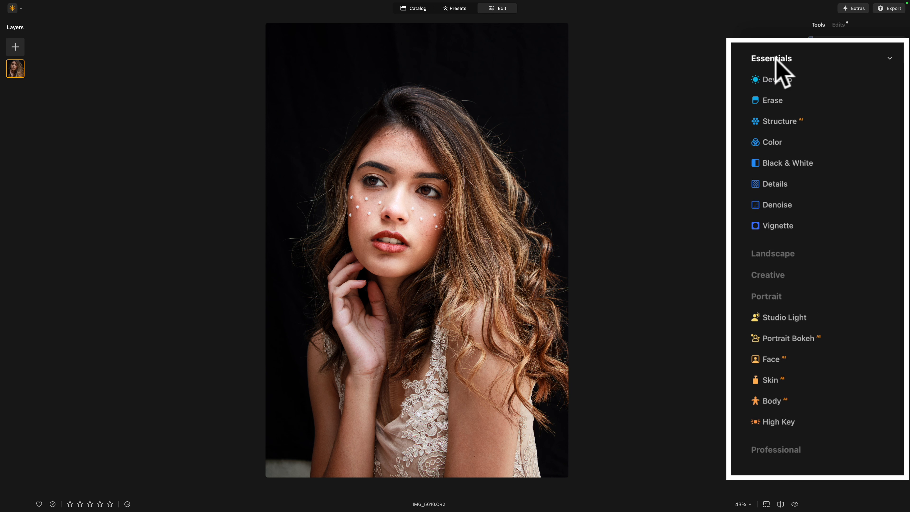
click(797, 162)
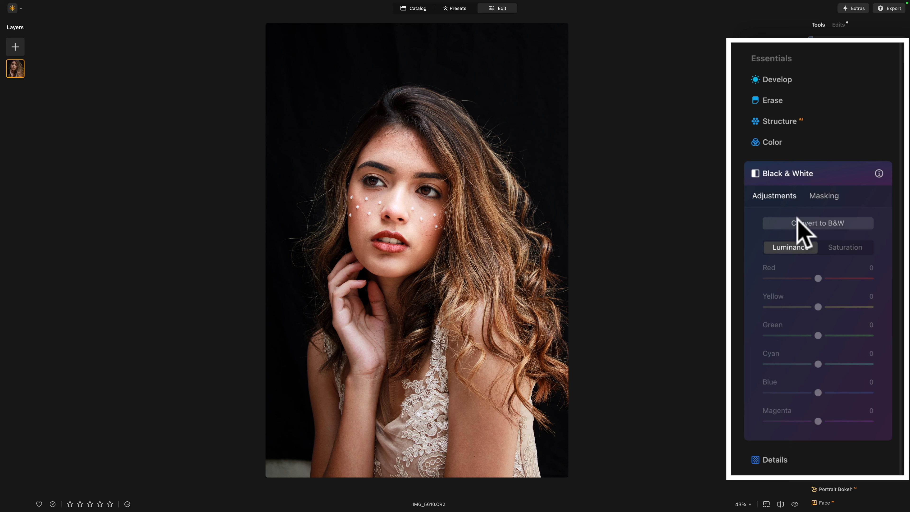
click(797, 220)
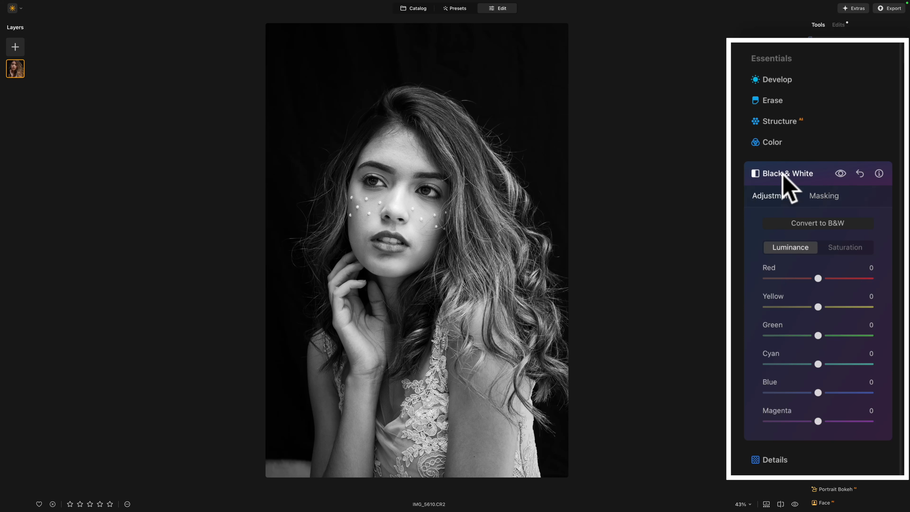
click(825, 201)
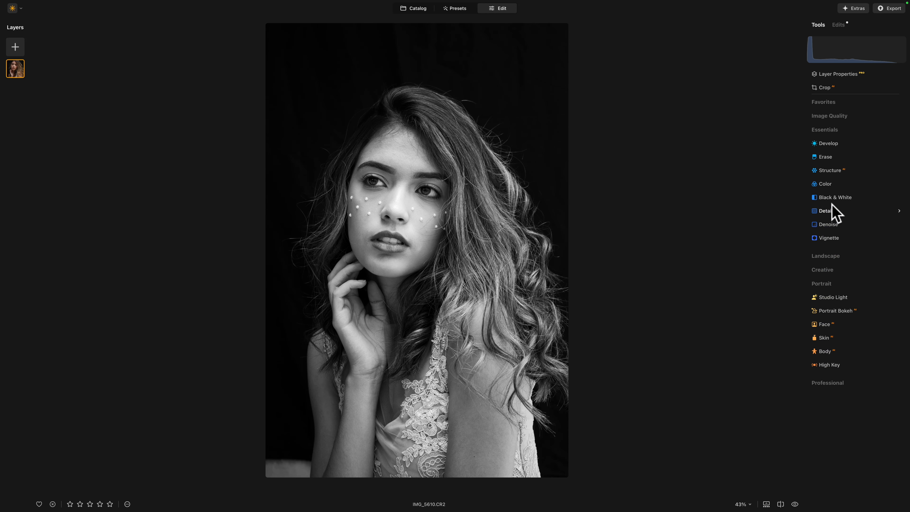
click(823, 131)
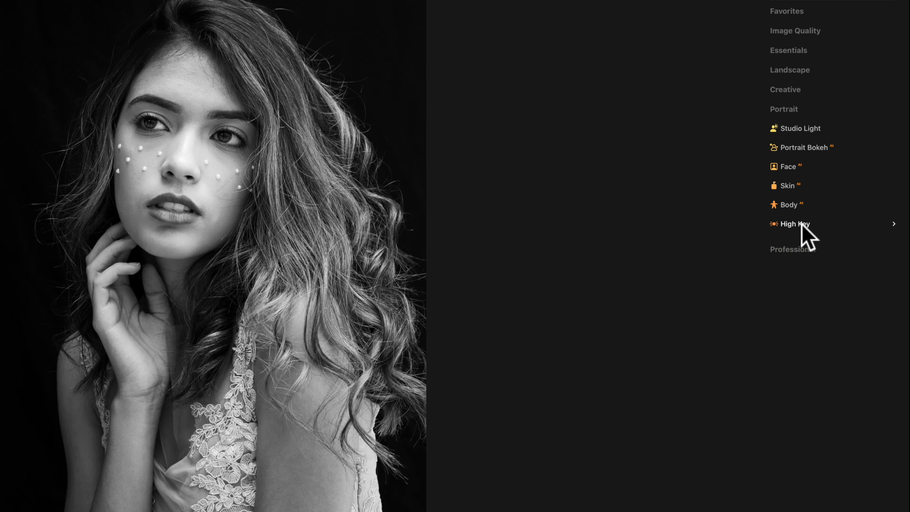
Set the High Key Amount to 49 and preview the black-and-white portrait without the effect.
click(834, 253)
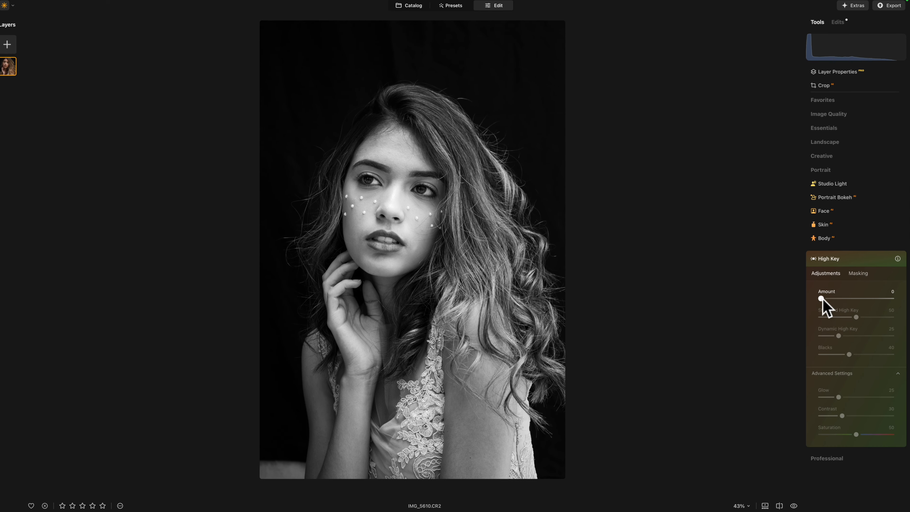
drag(733, 277, 774, 280)
drag(878, 264, 821, 178)
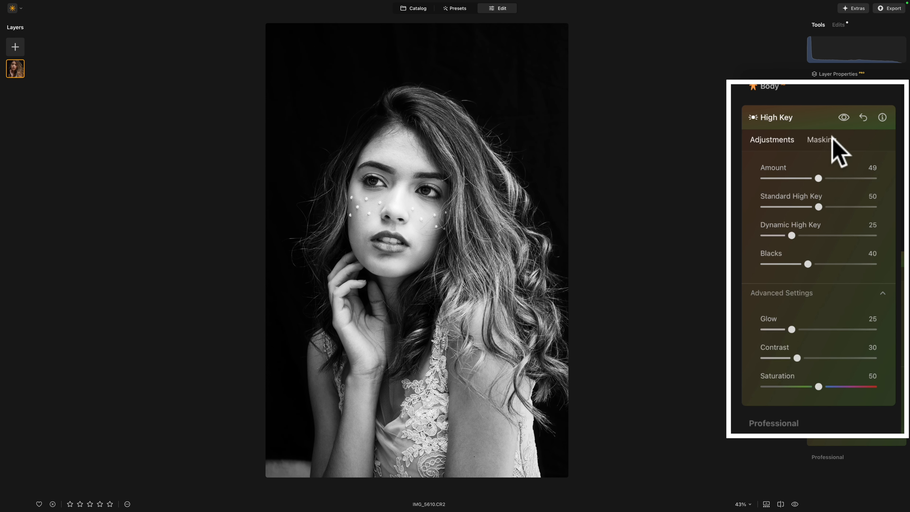
click(843, 118)
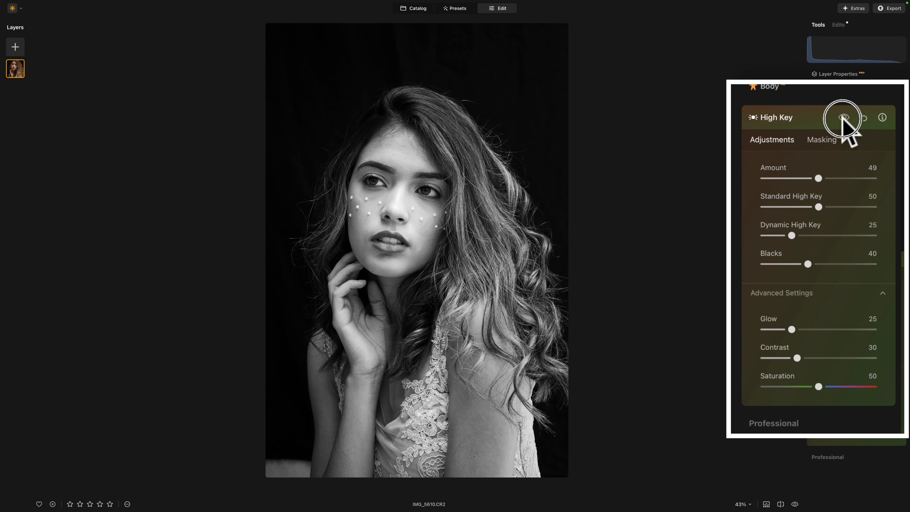
Preview the portrait without the High Key effect and check the shadow and highlight clipping overlay.
drag(842, 118, 843, 118)
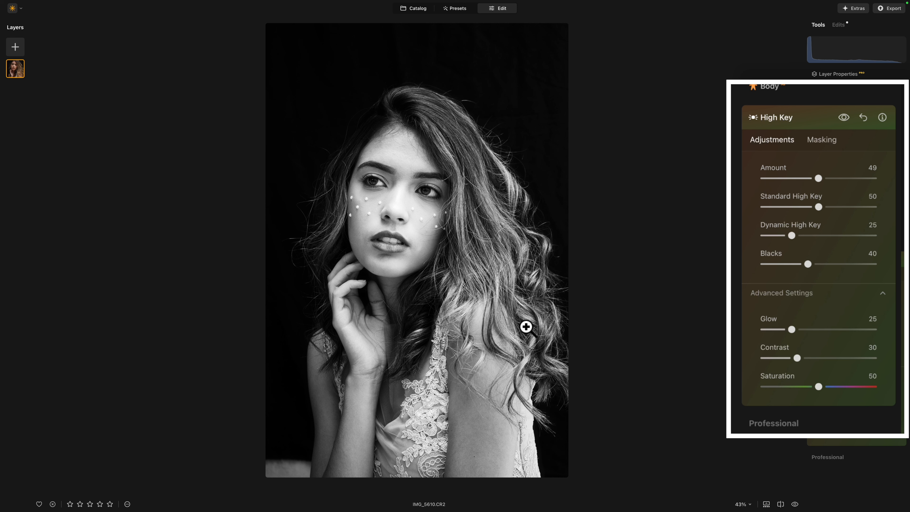
key(j)
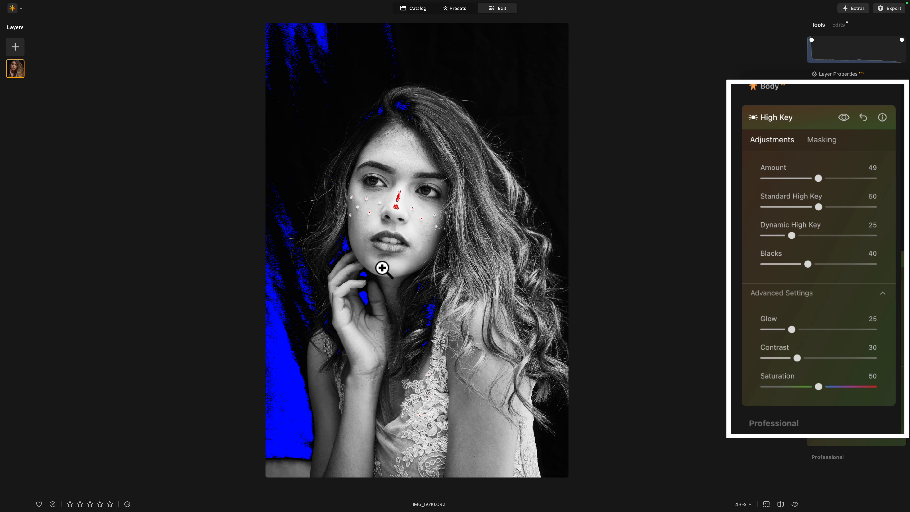
key(j)
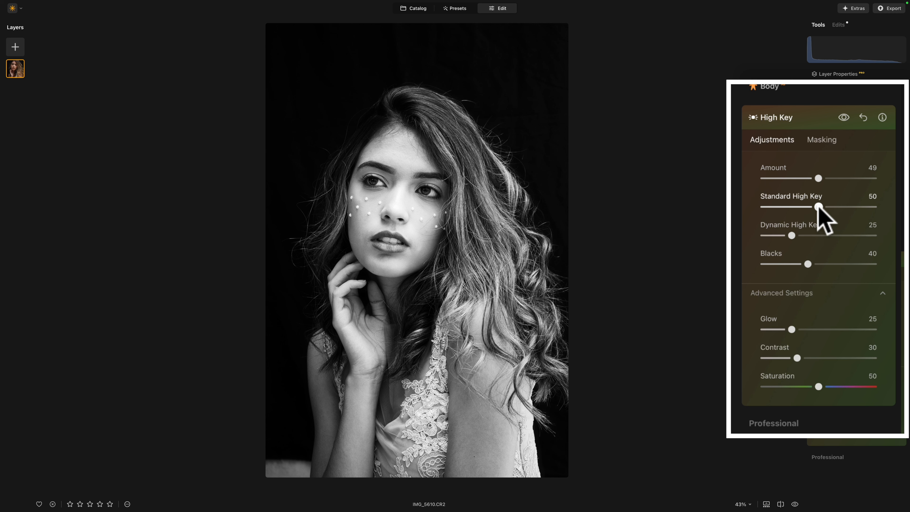
Set the Standard High Key to 17 and the Dynamic High Key to 68.
drag(819, 207, 780, 208)
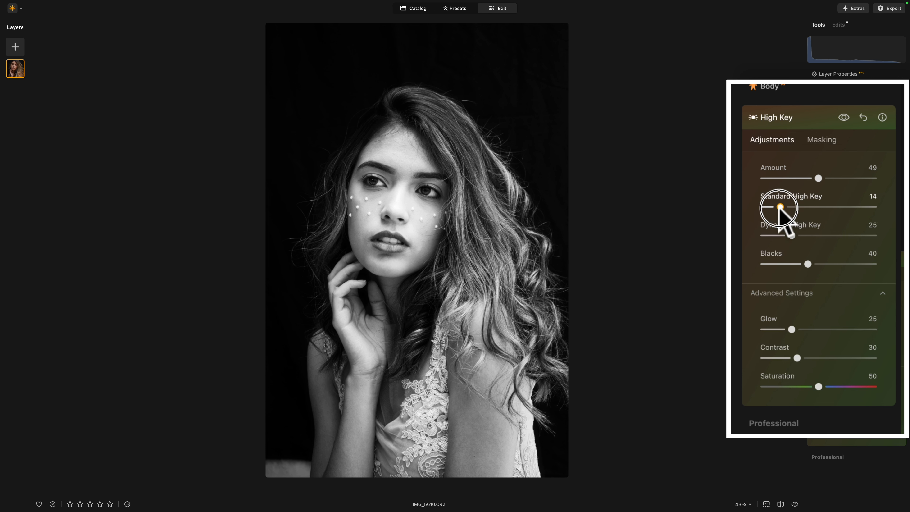
drag(779, 207, 783, 207)
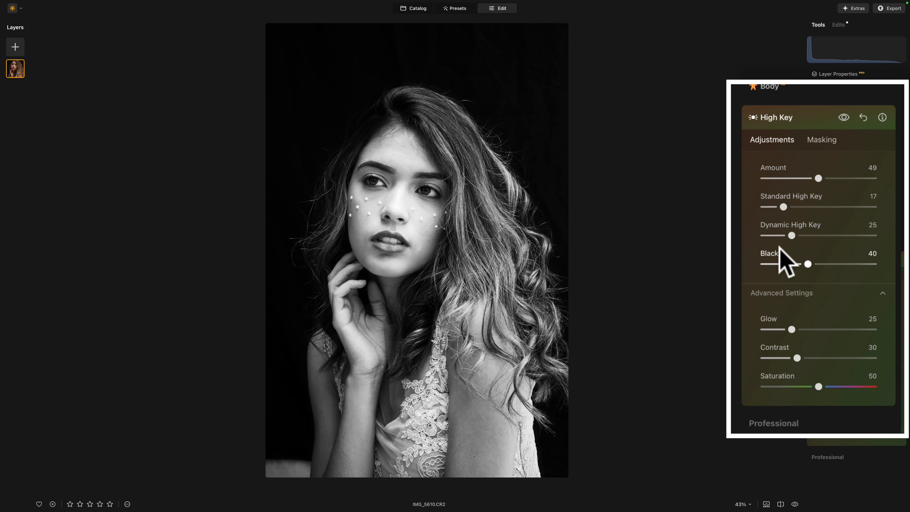
drag(791, 235, 838, 235)
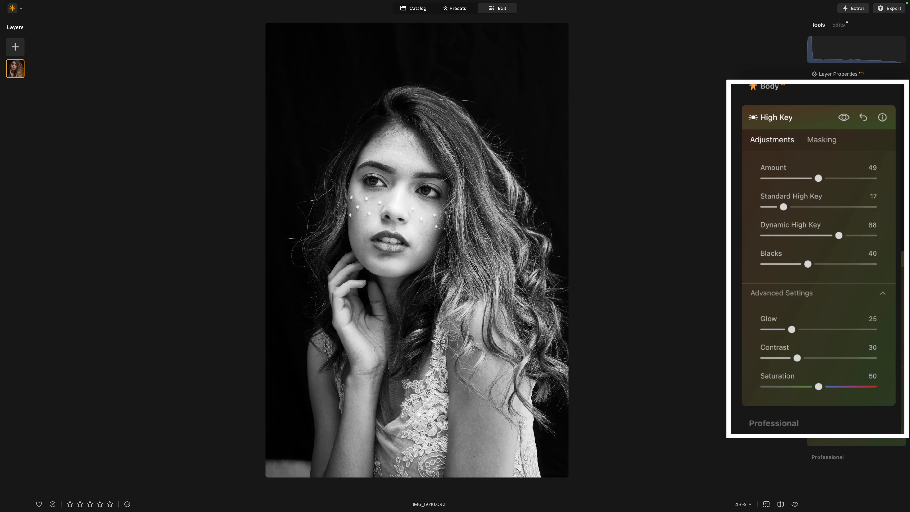
Compare the black-and-white edit with the original photo and set the High Key Blacks to 22.
key(backslash)
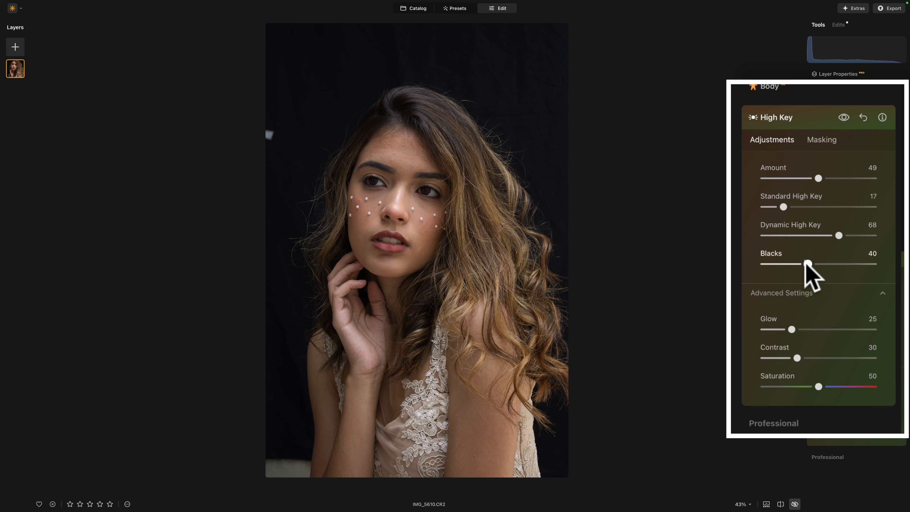
key(backslash)
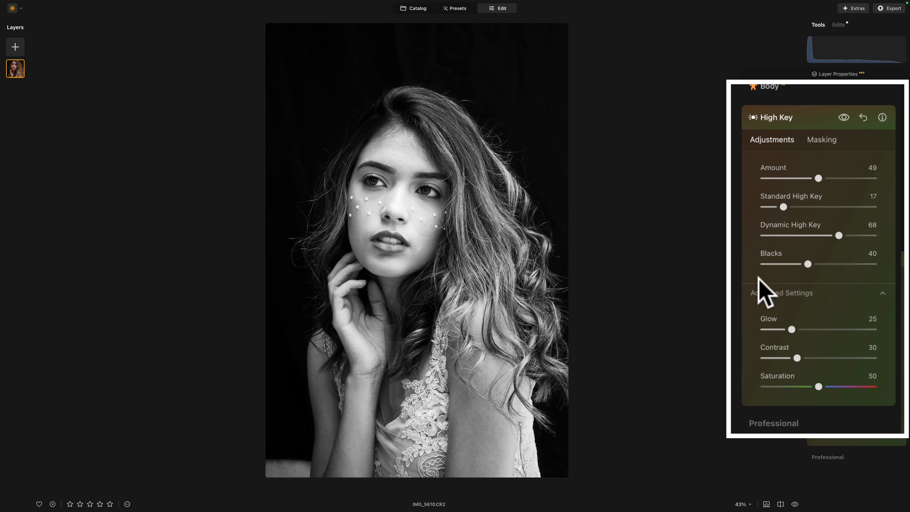
click(807, 264)
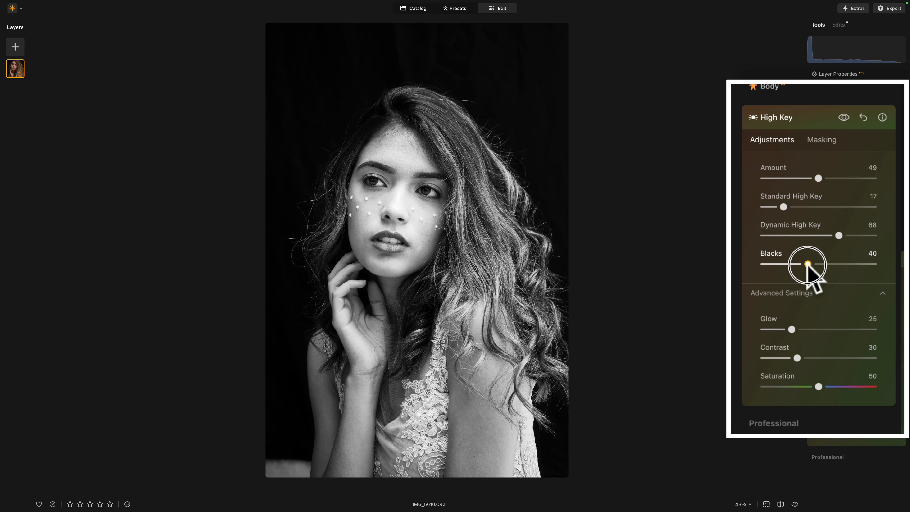
drag(808, 264, 788, 265)
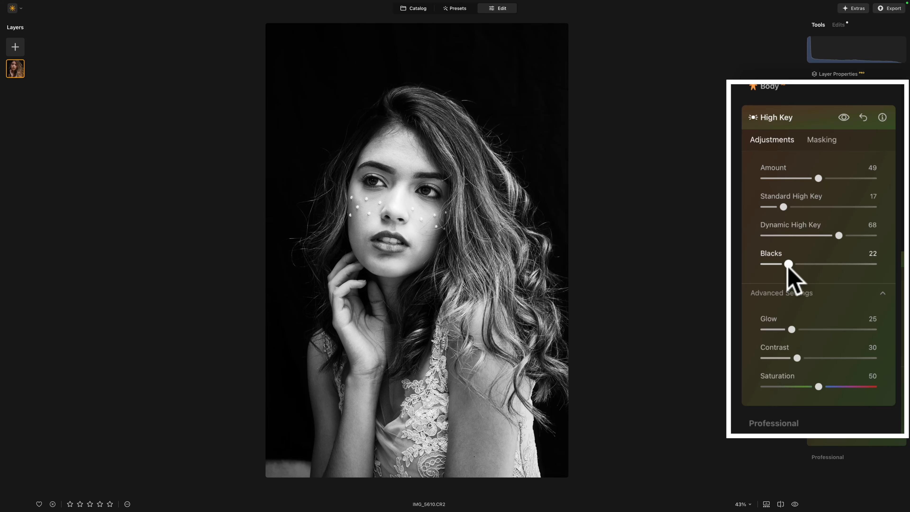
Try the High Key Glow at its low and high extremes and set it to 6.
click(790, 329)
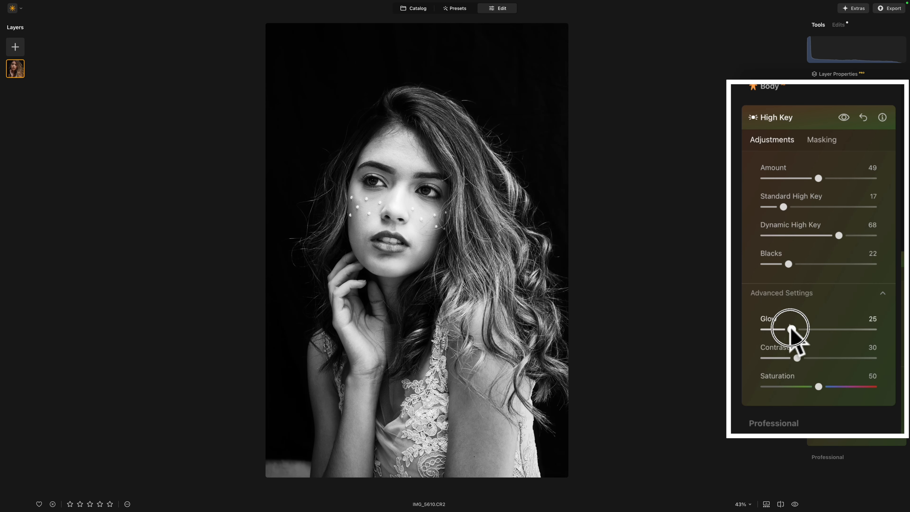
drag(791, 329, 757, 328)
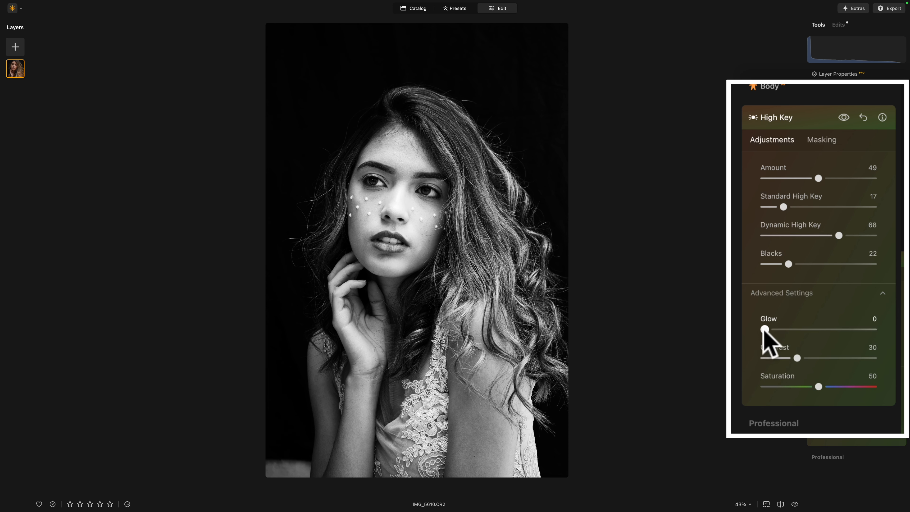
click(769, 329)
drag(769, 330, 863, 330)
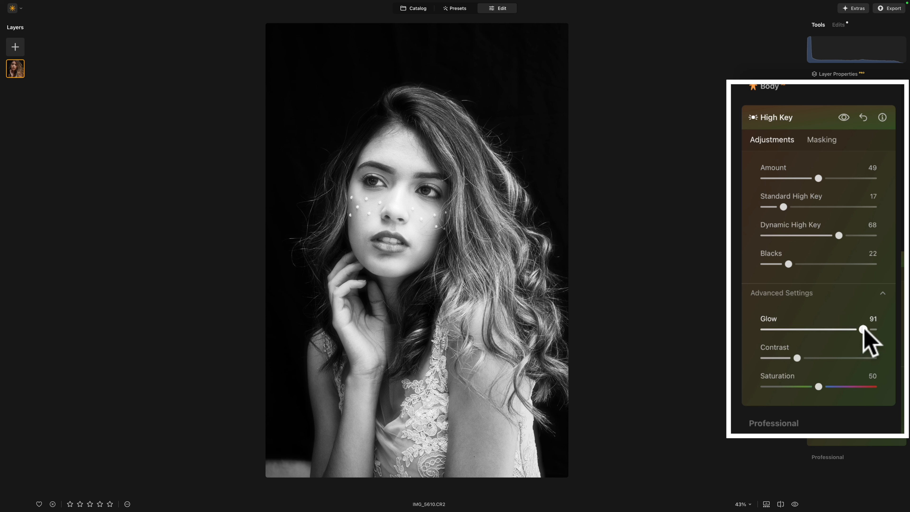
drag(863, 330, 770, 329)
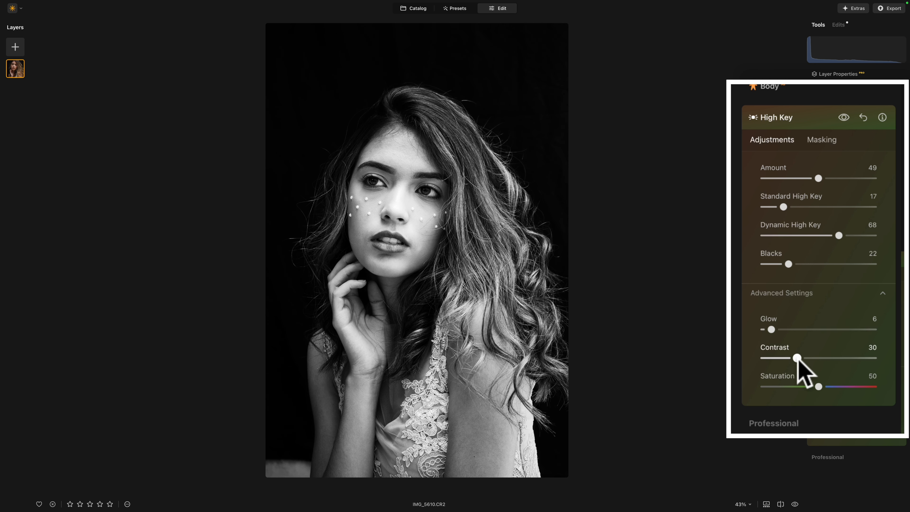
Set the High Key Contrast to 22, checking clipping at a stronger contrast on the way, and close the High Key tool.
drag(796, 358, 843, 358)
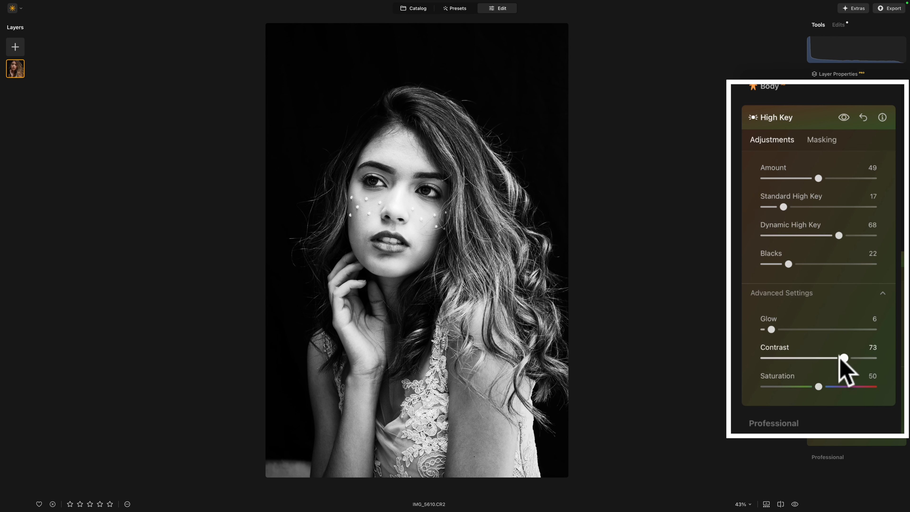
key(j)
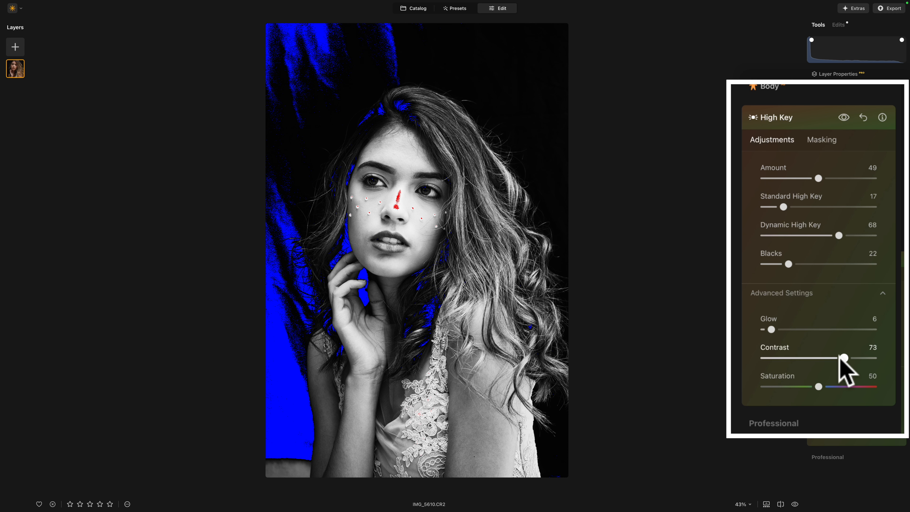
key(j)
drag(838, 355, 788, 358)
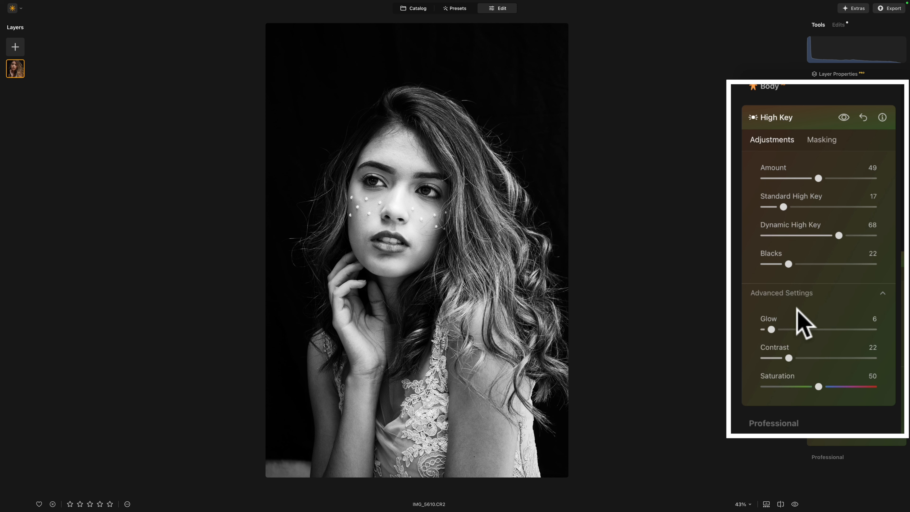
click(843, 258)
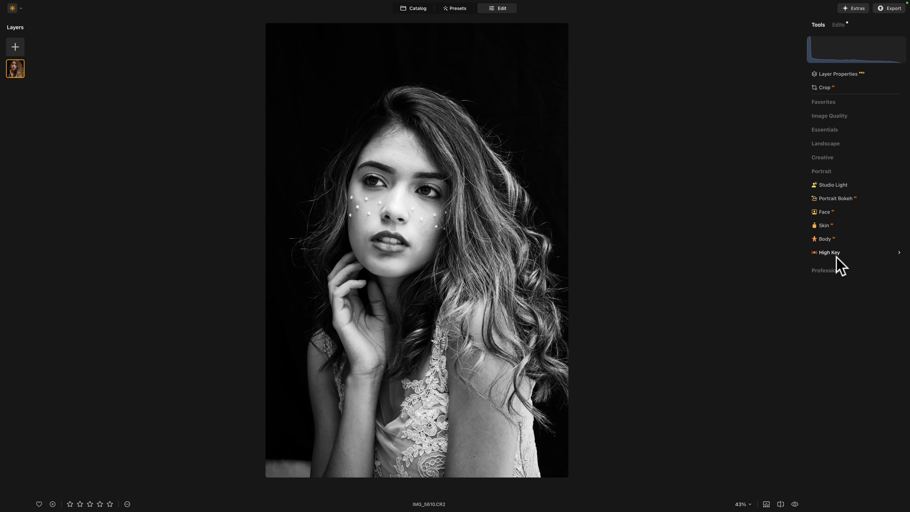
Reopen the more recent Face edit from the applied edits, reduce its Face Light to 23, and close it.
click(838, 24)
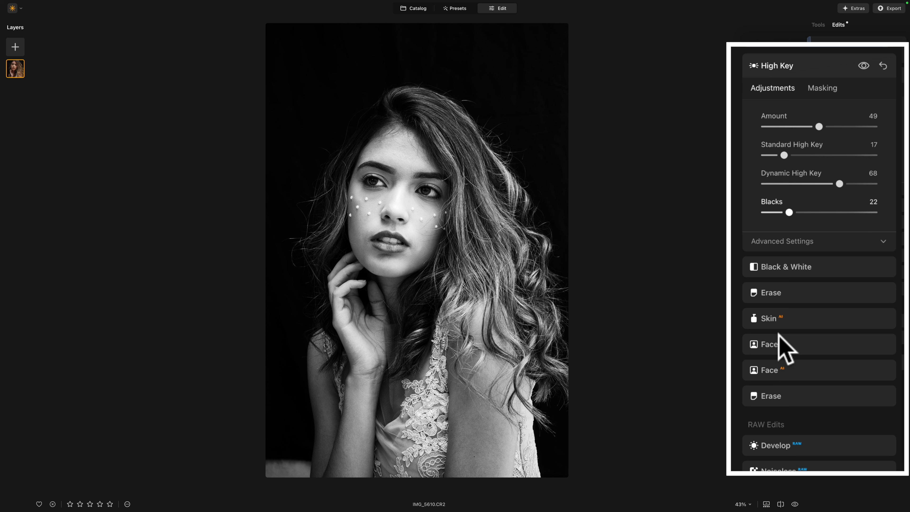
click(772, 346)
click(819, 230)
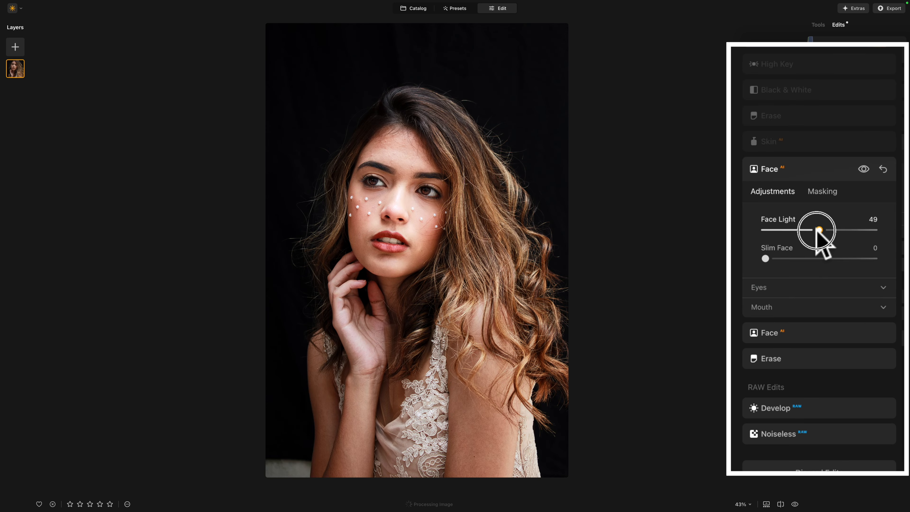
drag(817, 230, 786, 230)
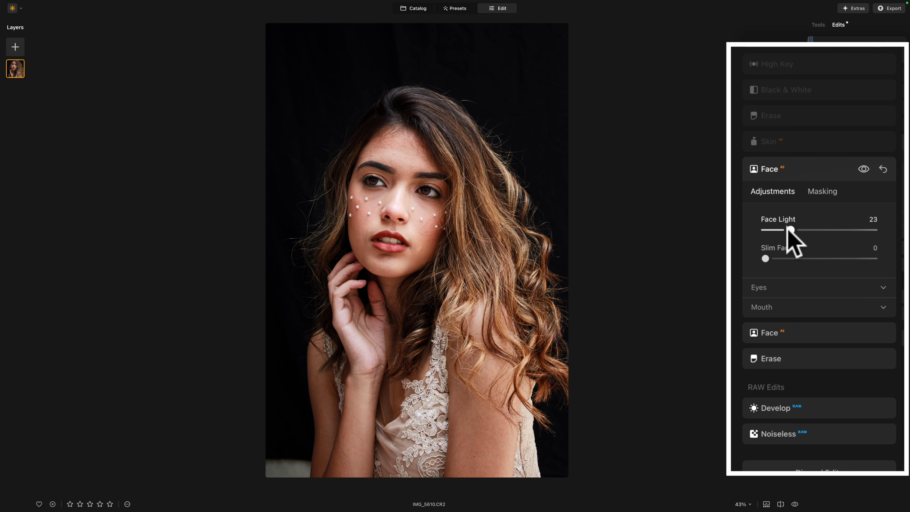
click(814, 168)
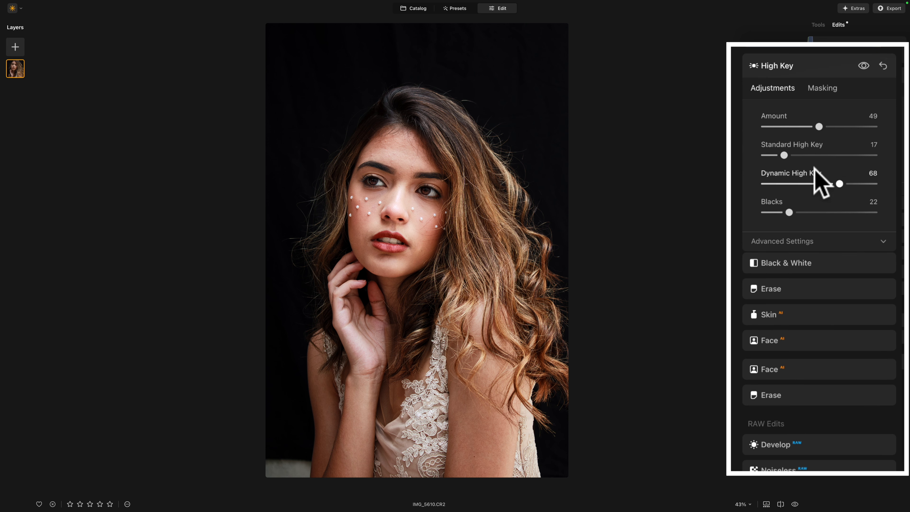
Collapse the High Key edit and show the original photo to compare it with the finished portrait.
click(791, 68)
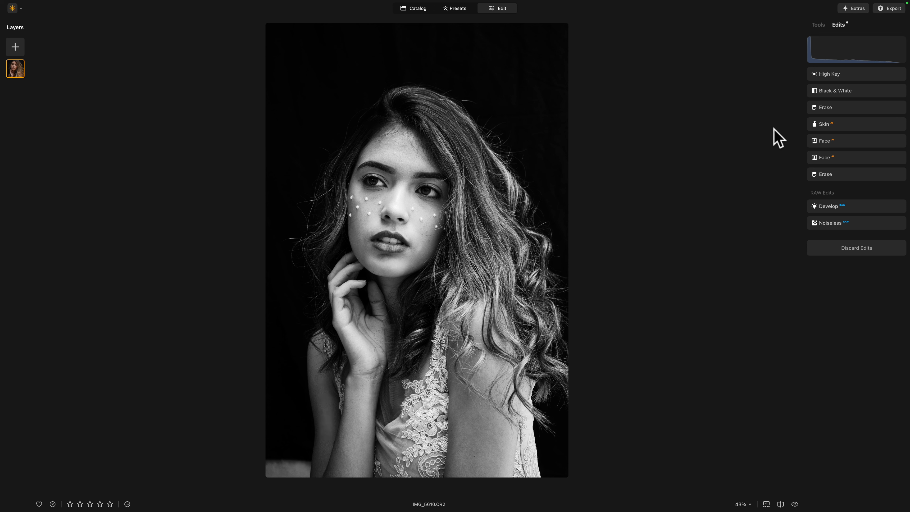
key(super+p)
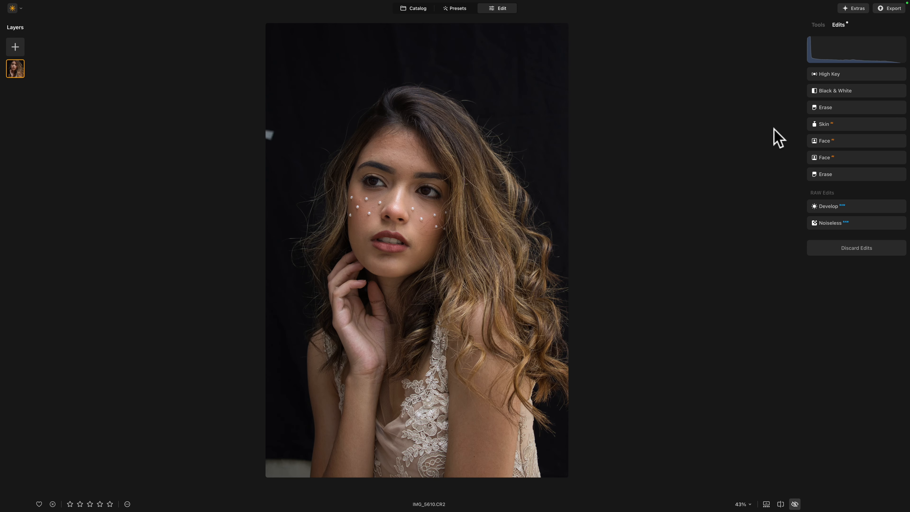